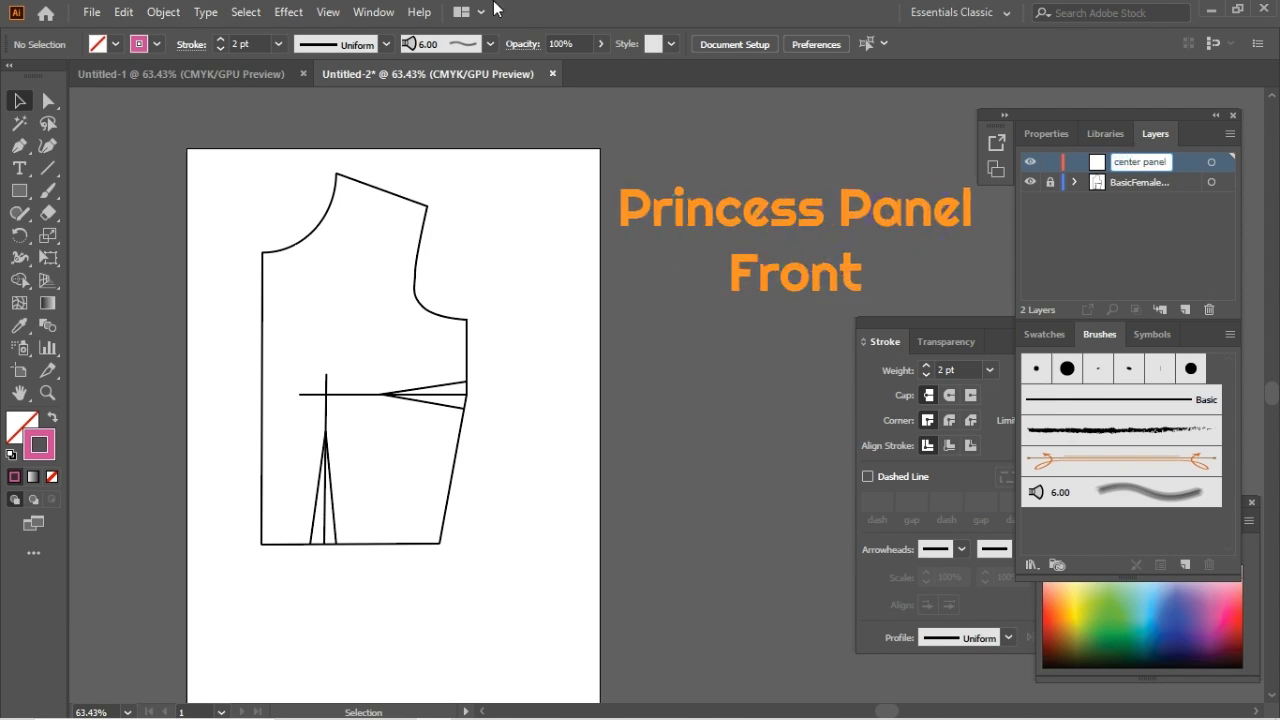
# - Trace the front neckline with an arc, reflect it vertically and rotate it to follow the neckline curve
pyautogui.moveTo(50, 175); pyautogui.dragTo(88, 196)
pyautogui.moveTo(261, 251); pyautogui.dragTo(336, 174)
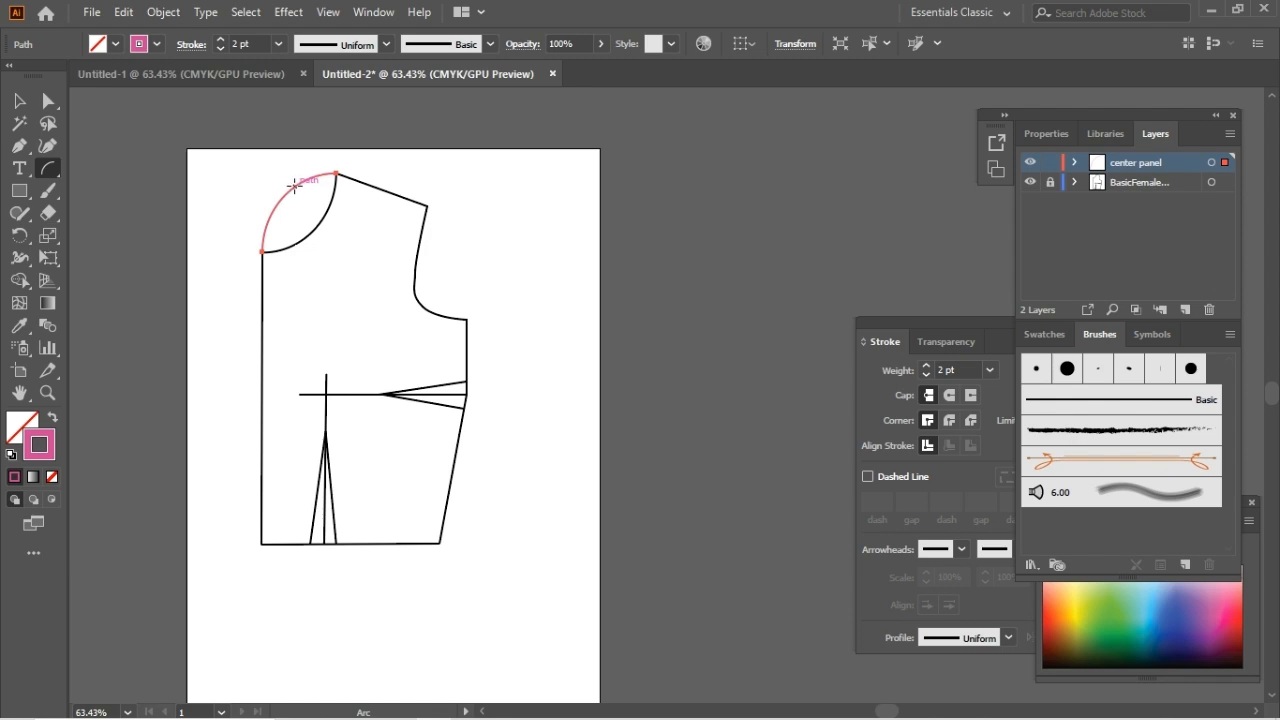
pyautogui.rightClick(294, 185)
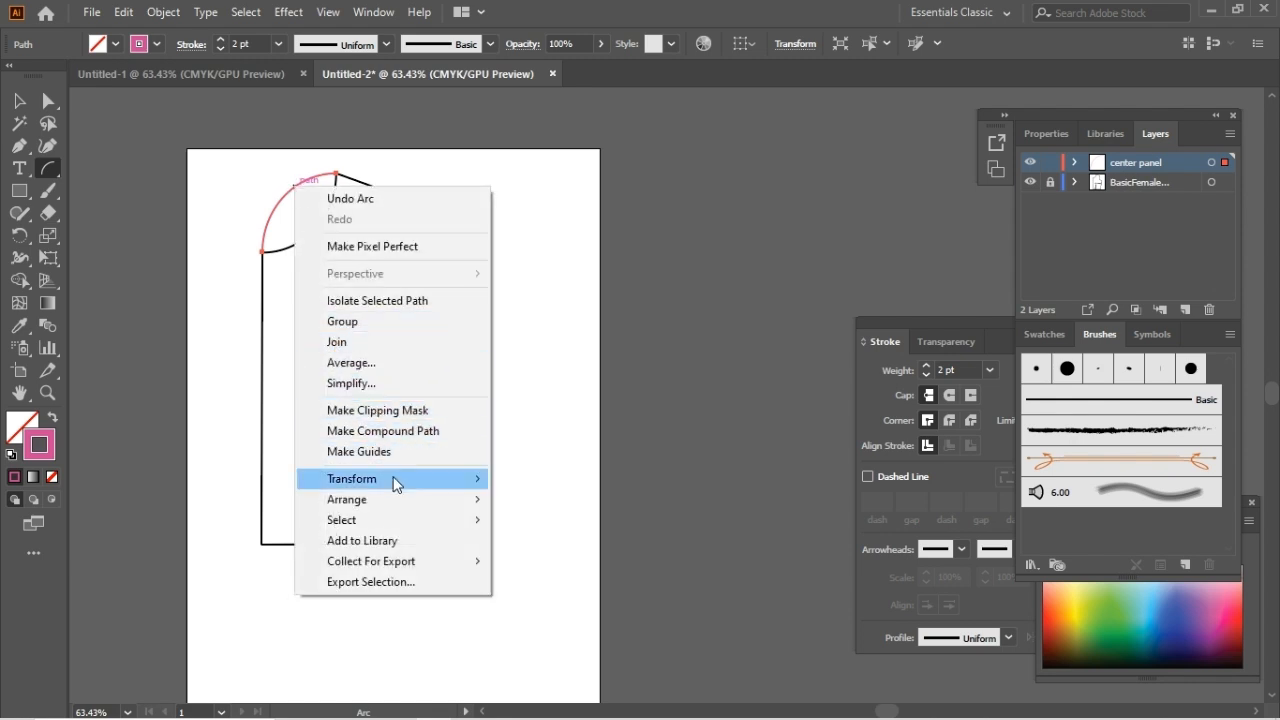
pyautogui.moveTo(397, 484)
pyautogui.click(545, 546)
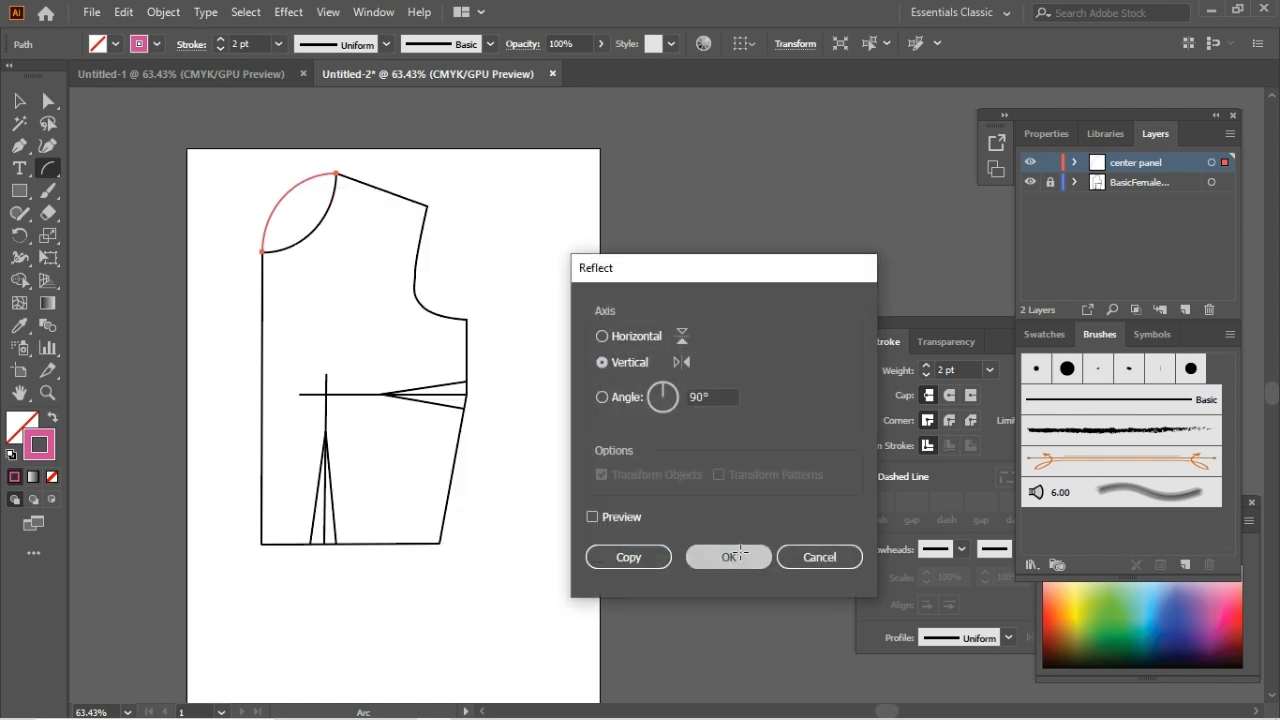
pyautogui.click(740, 557)
pyautogui.press('v')
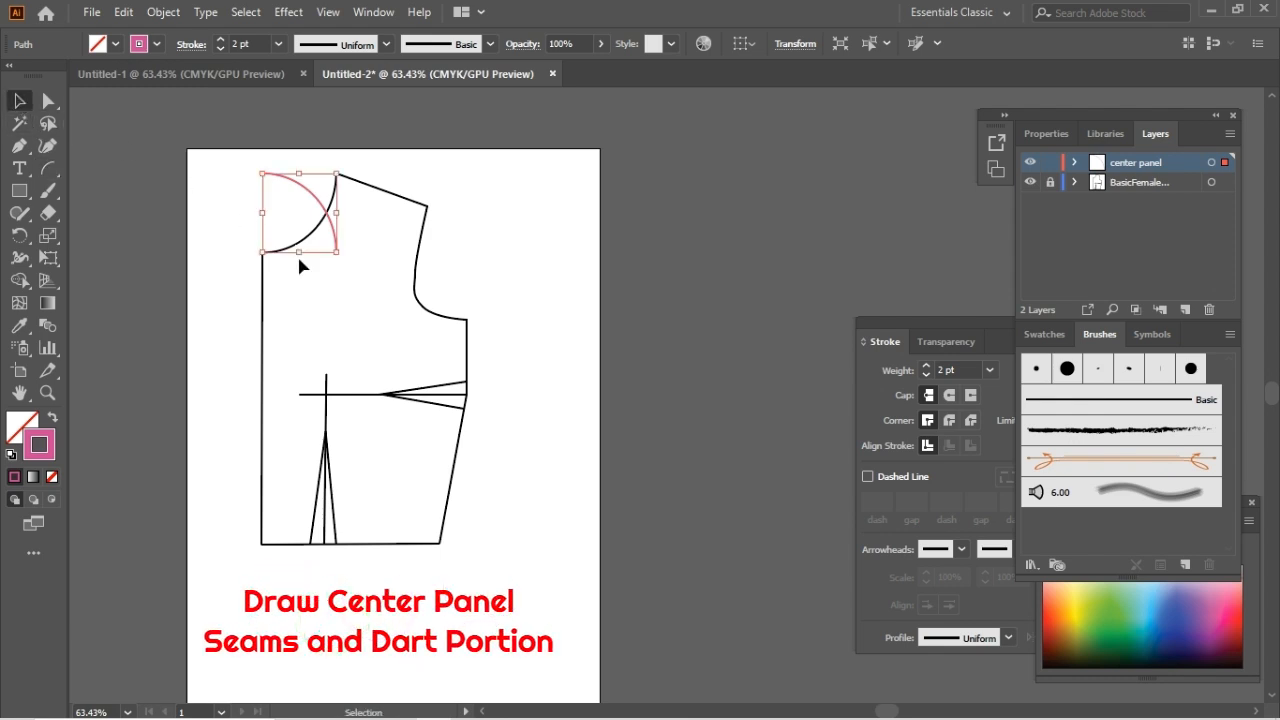
pyautogui.moveTo(349, 176); pyautogui.dragTo(357, 276)
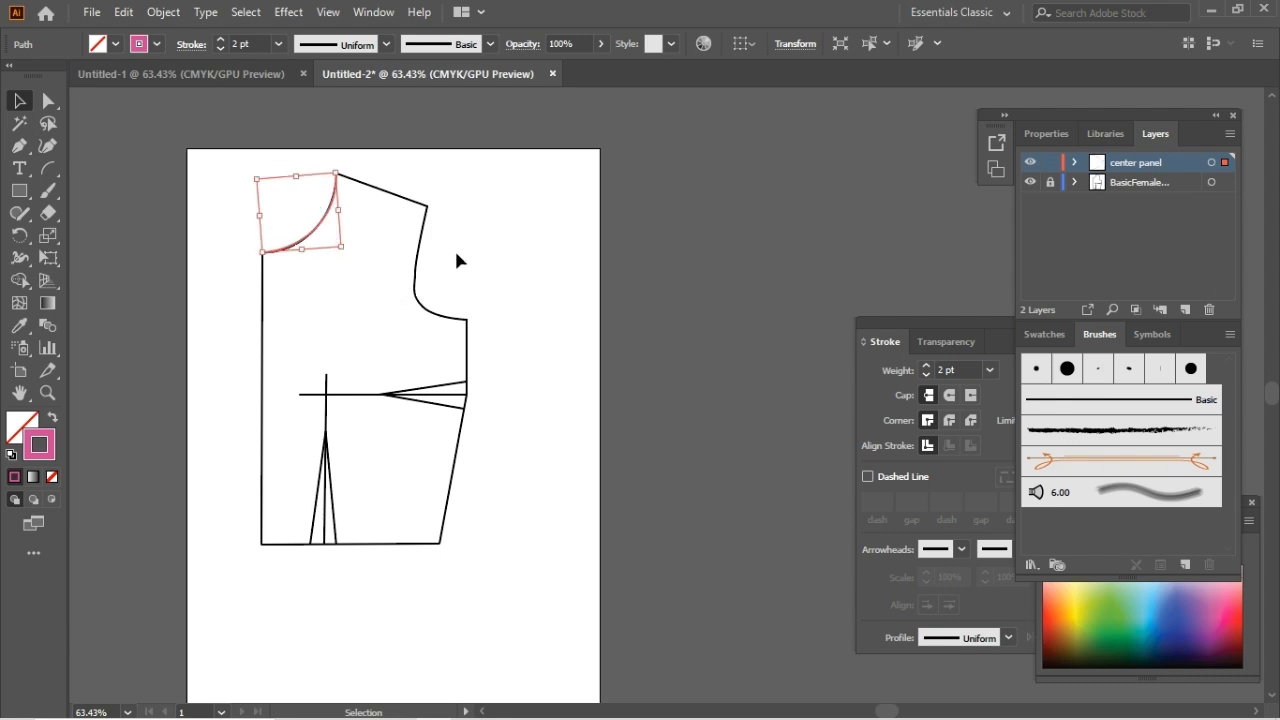
# - Set the stroke weight of the pink neckline arc to 3 pt
pyautogui.click(455, 258)
pyautogui.click(314, 237)
pyautogui.click(925, 364)
pyautogui.click(512, 257)
# - Trace the center front, both legs of the waist dart and the hem up to the dart with pink line segments
pyautogui.moveTo(48, 166); pyautogui.dragTo(82, 165)
pyautogui.moveTo(263, 251)
pyautogui.mouseDown()
pyautogui.moveTo(274, 525)
pyautogui.moveTo(262, 543)
pyautogui.mouseUp()
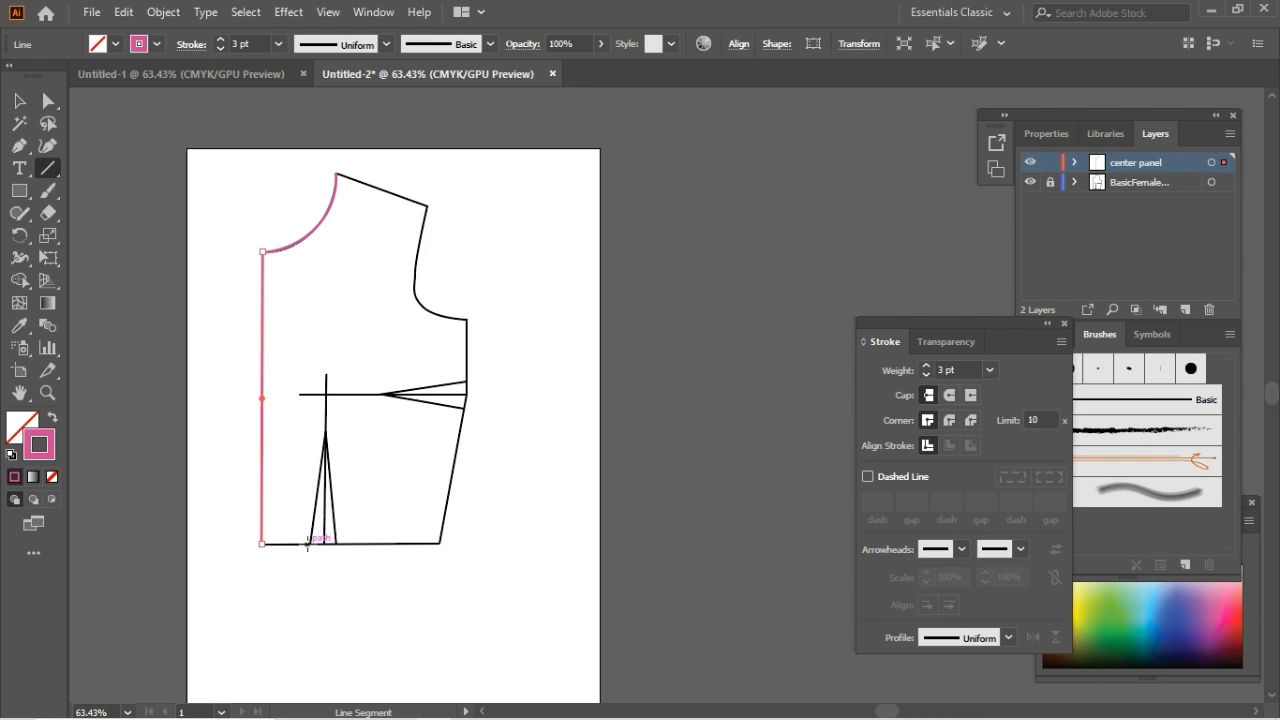
pyautogui.moveTo(308, 545); pyautogui.dragTo(326, 431)
pyautogui.moveTo(336, 546); pyautogui.dragTo(325, 430)
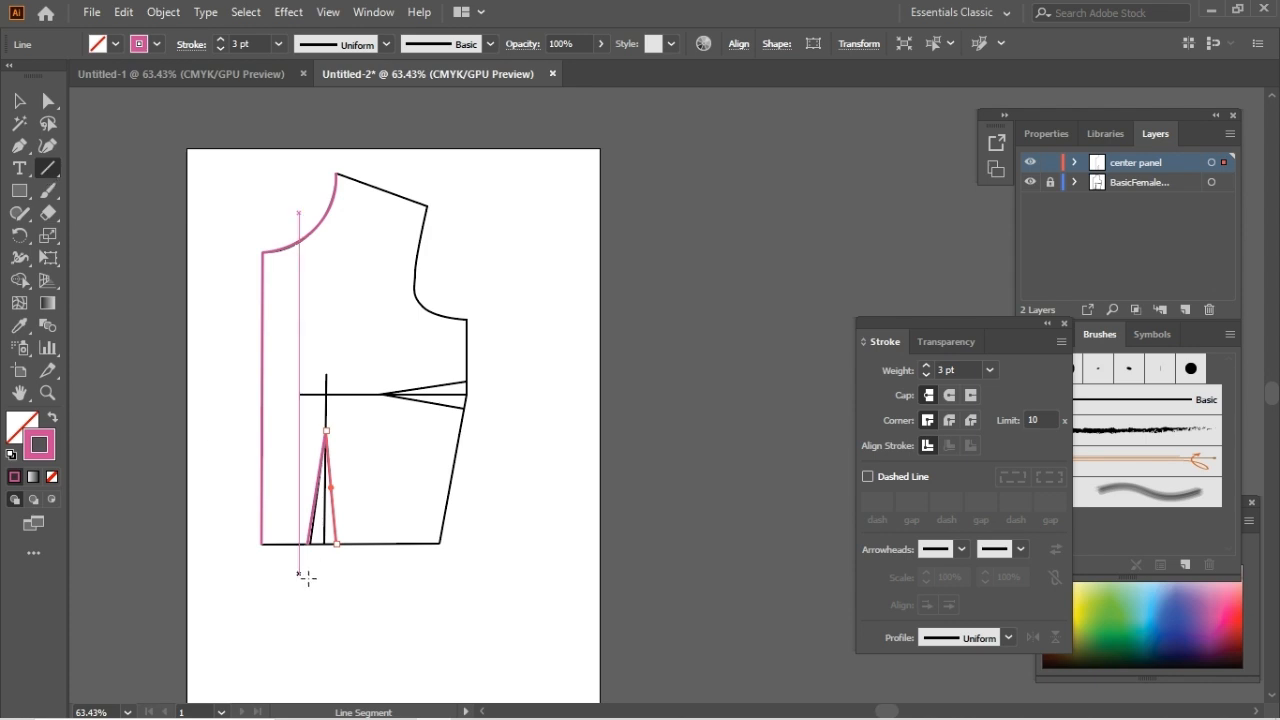
pyautogui.moveTo(307, 546); pyautogui.dragTo(261, 544)
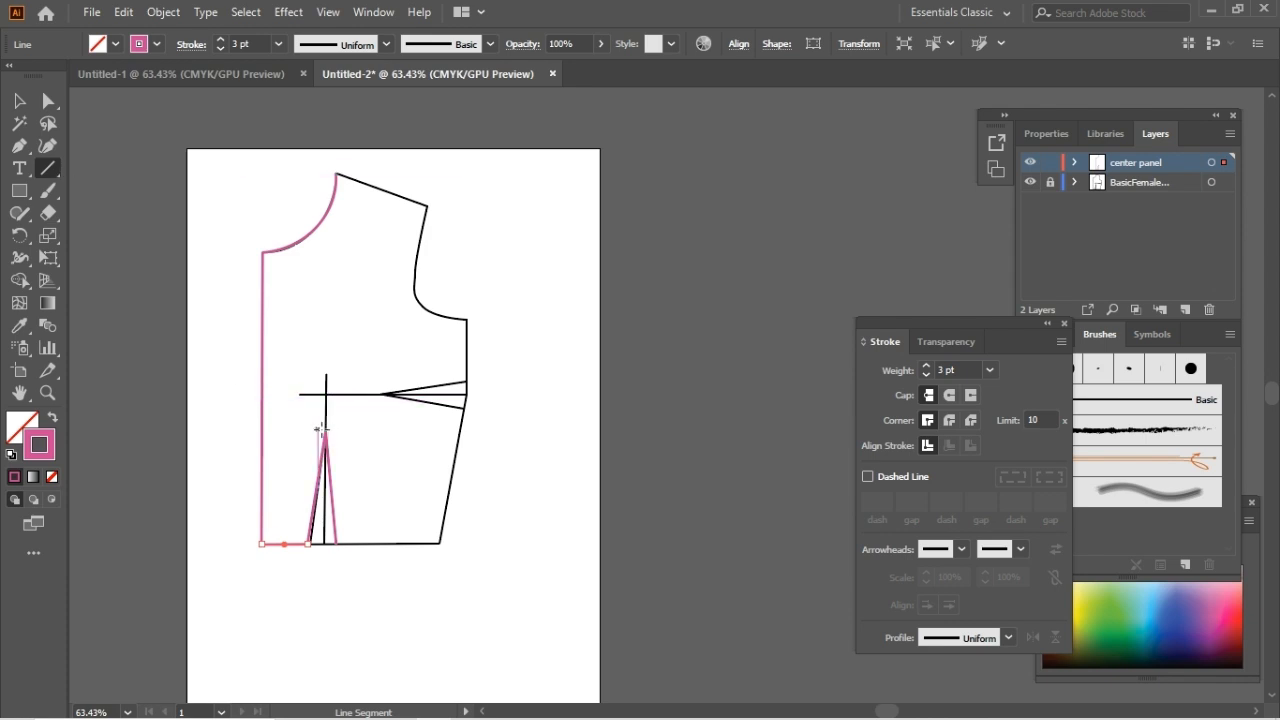
# - Close the center panel with lines from the dart tip through the bust line intersection to mid-shoulder and along the shoulder to the neck
pyautogui.moveTo(325, 431); pyautogui.dragTo(325, 394)
pyautogui.moveTo(388, 190); pyautogui.dragTo(326, 394)
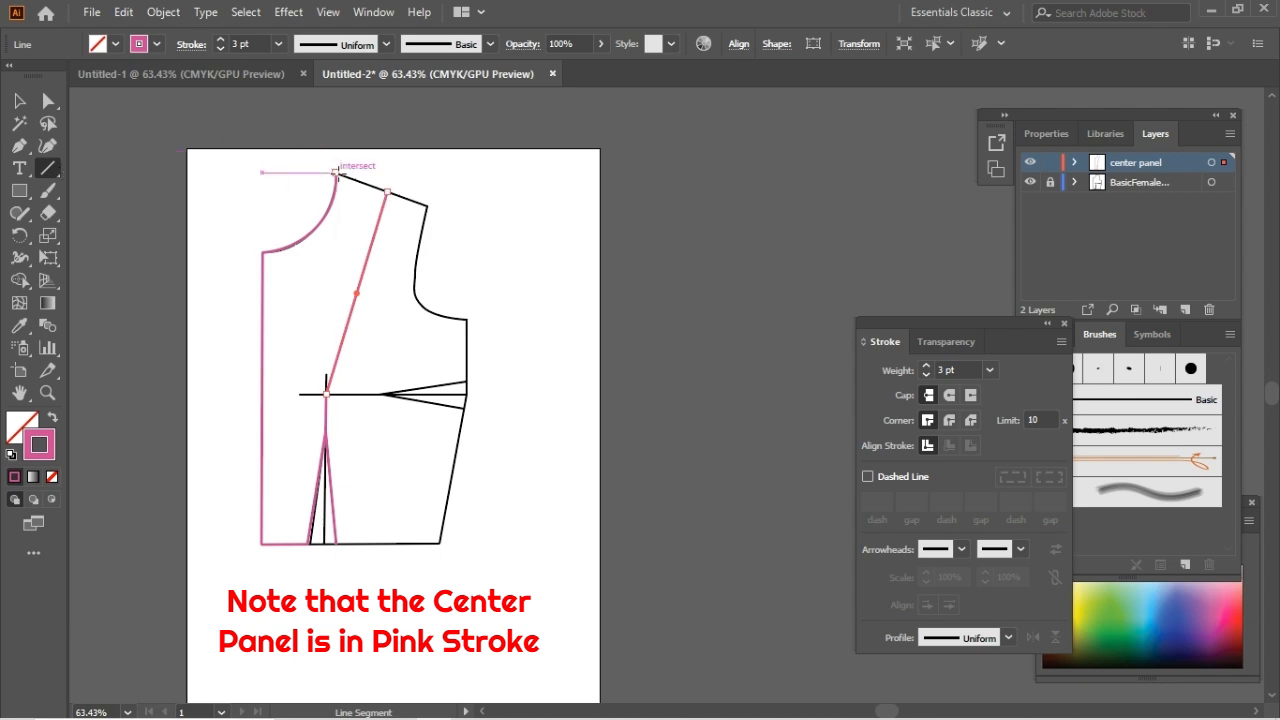
pyautogui.moveTo(336, 173); pyautogui.dragTo(388, 190)
pyautogui.click(19, 101)
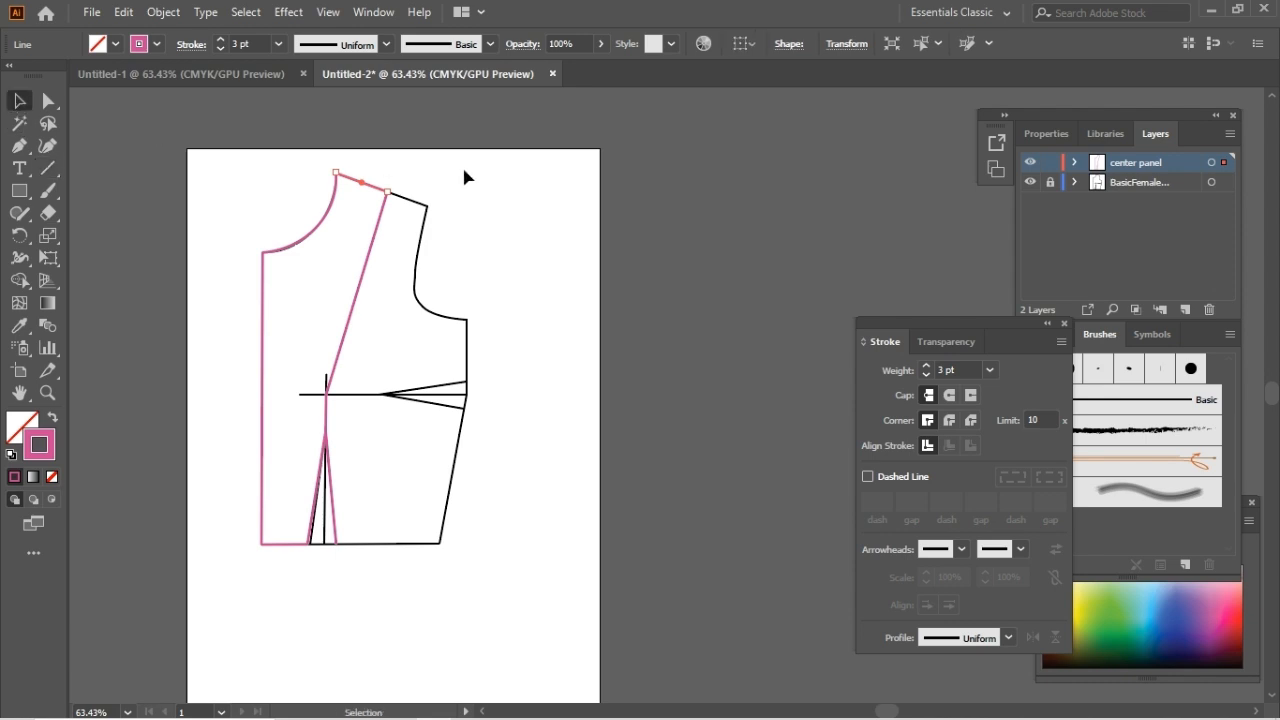
pyautogui.click(645, 295)
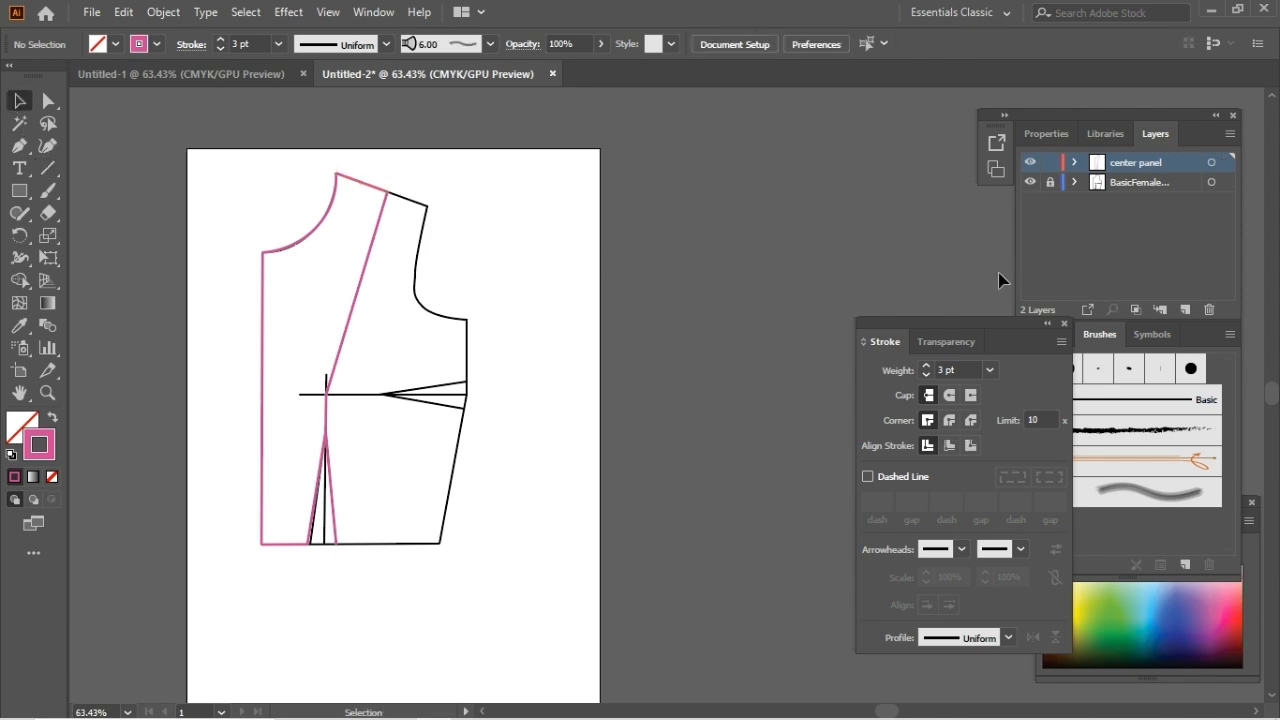
# - Lock the center panel layer, and unlock and activate the basic bodice layer for drawing lines
pyautogui.click(1050, 182)
pyautogui.click(1050, 162)
pyautogui.click(51, 166)
pyautogui.click(48, 167)
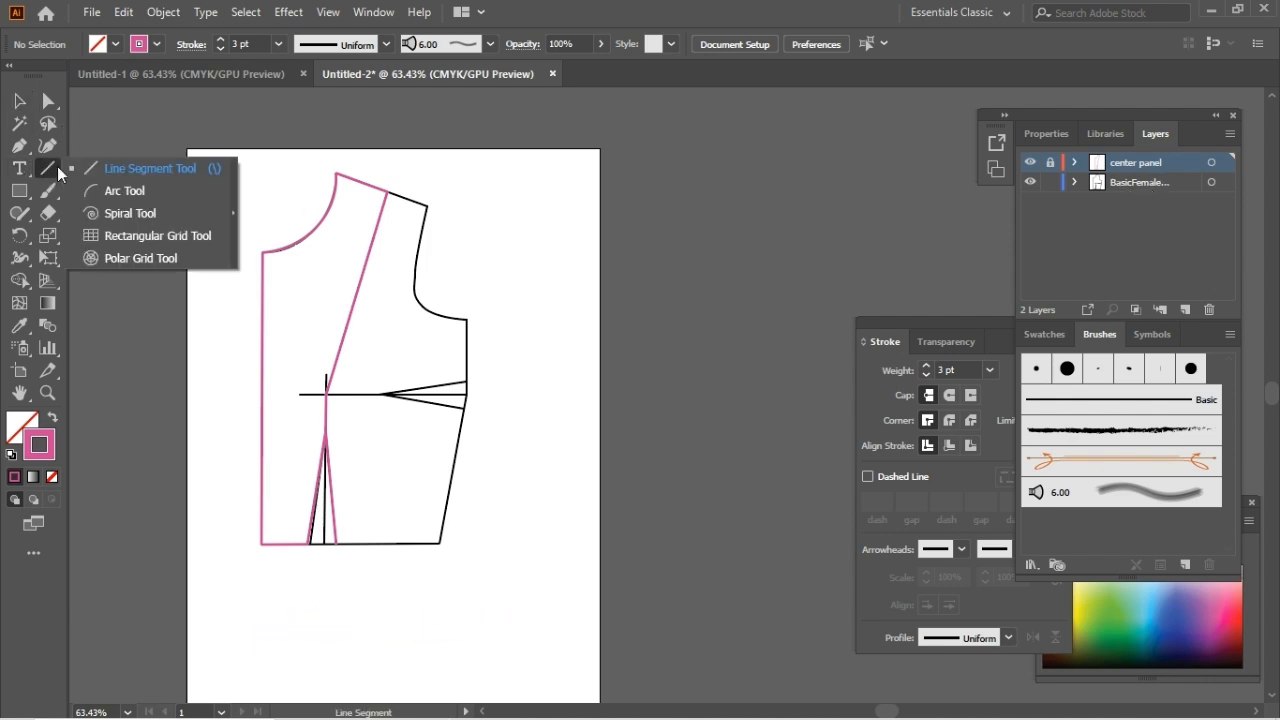
pyautogui.click(101, 173)
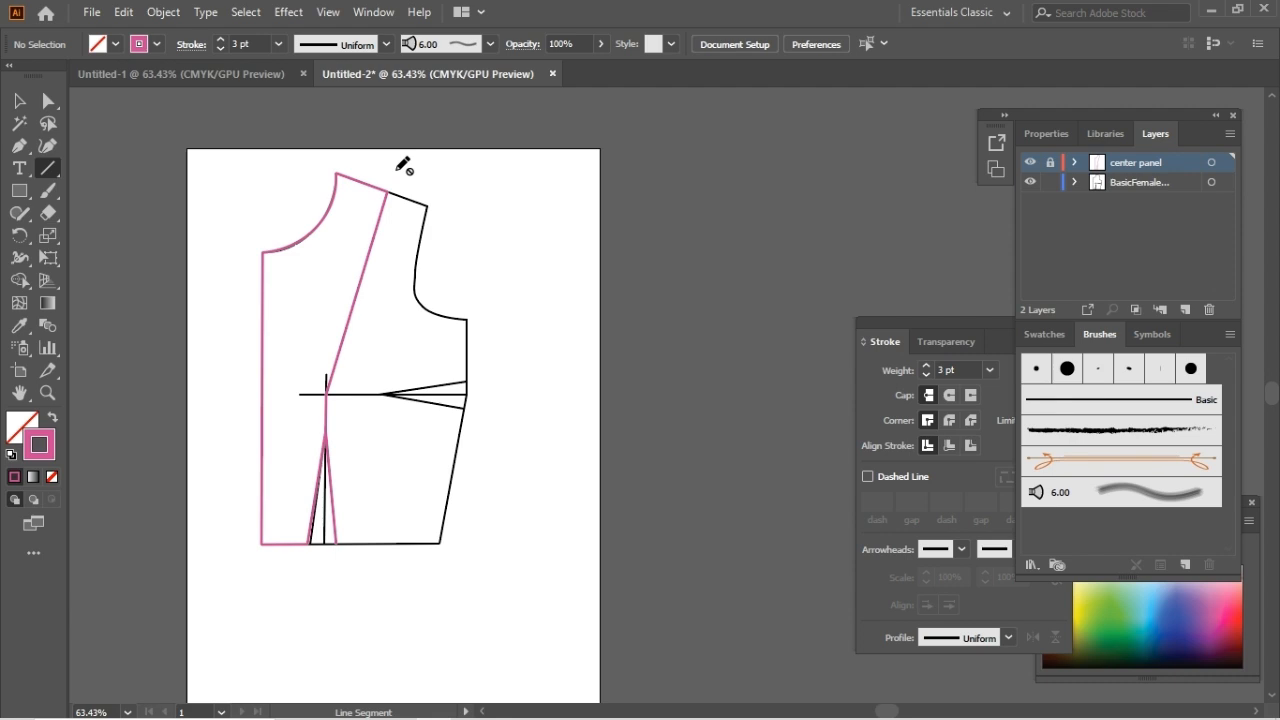
pyautogui.click(1145, 185)
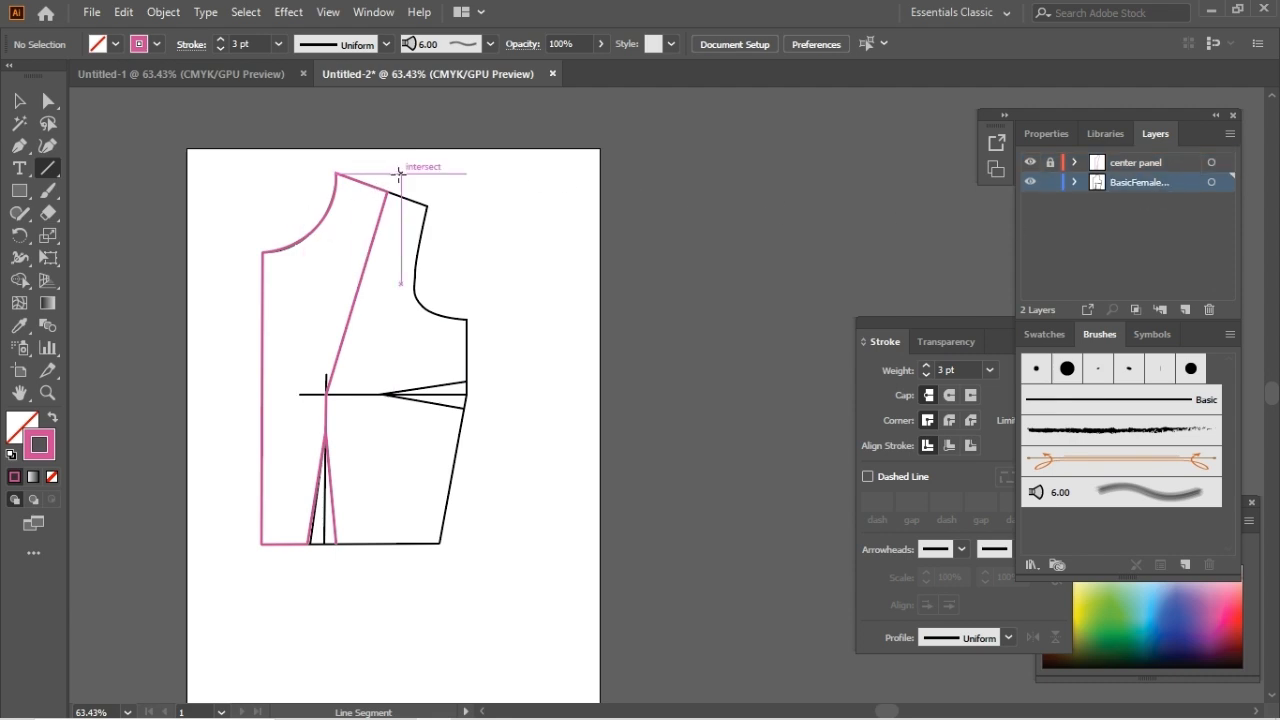
# - Draw a short notch line where the princess seam meets the shoulder and set its stroke color to black (000000)
pyautogui.moveTo(390, 177); pyautogui.dragTo(388, 192)
pyautogui.doubleClick(38, 446)
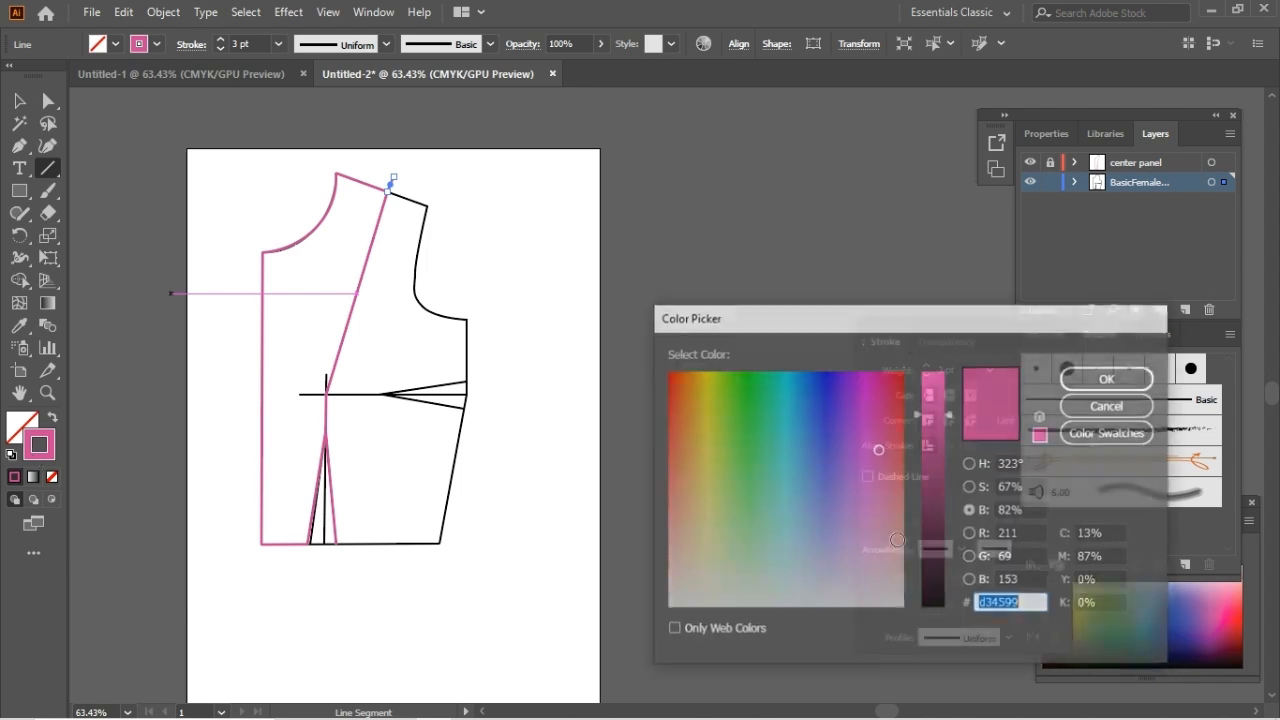
pyautogui.moveTo(940, 604); pyautogui.dragTo(938, 625)
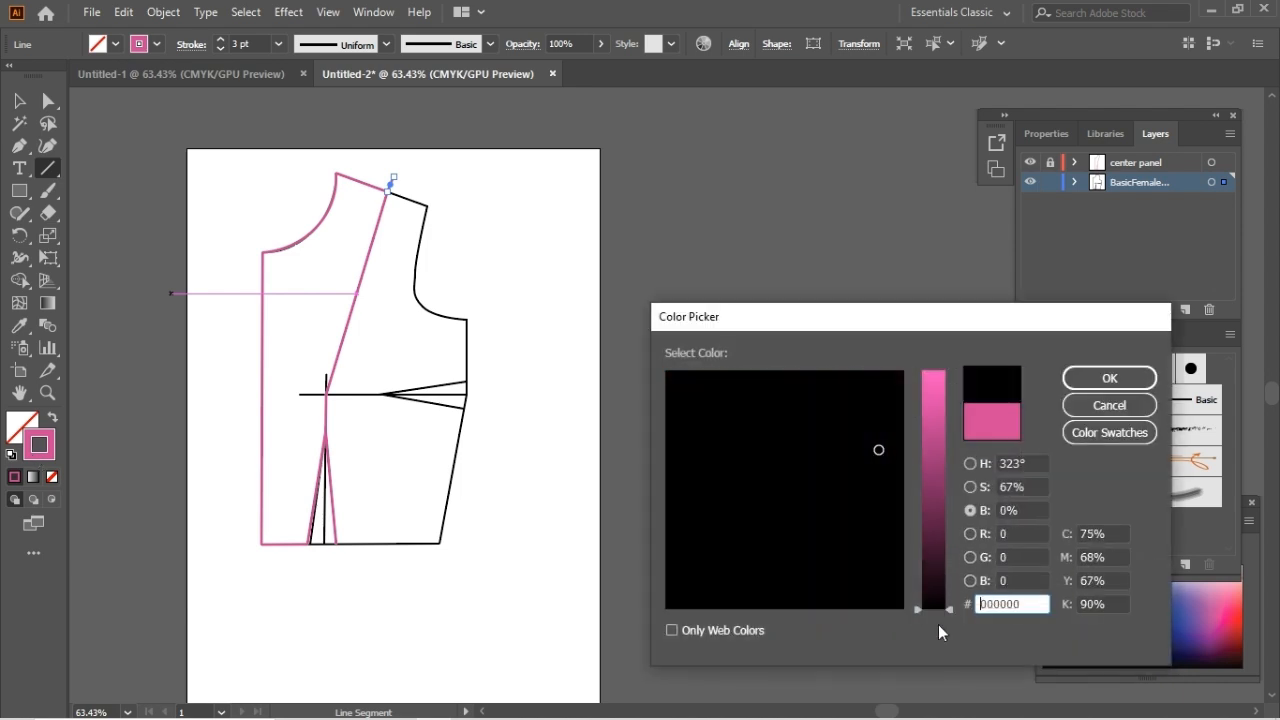
pyautogui.click(1105, 378)
pyautogui.press('v')
pyautogui.click(527, 243)
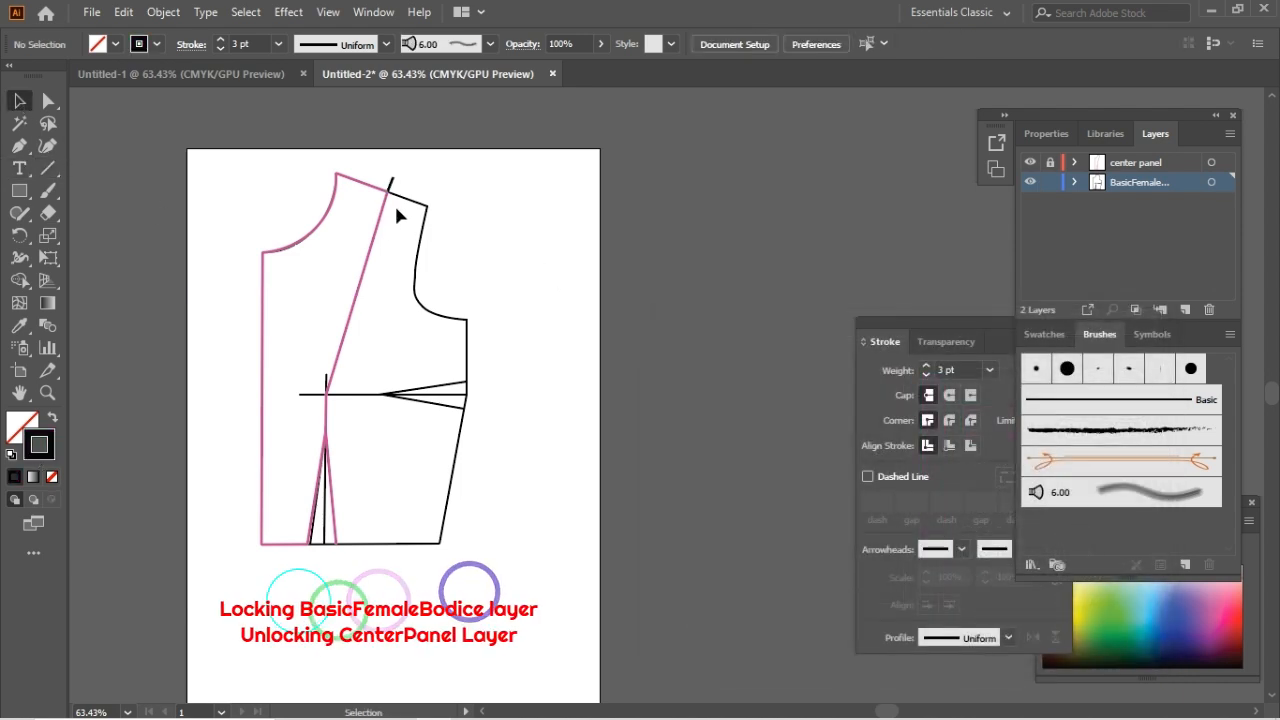
# - Lock the bodice layer, unlock the center panel layer and group the selected pink outline segments of the center panel
pyautogui.click(1049, 163)
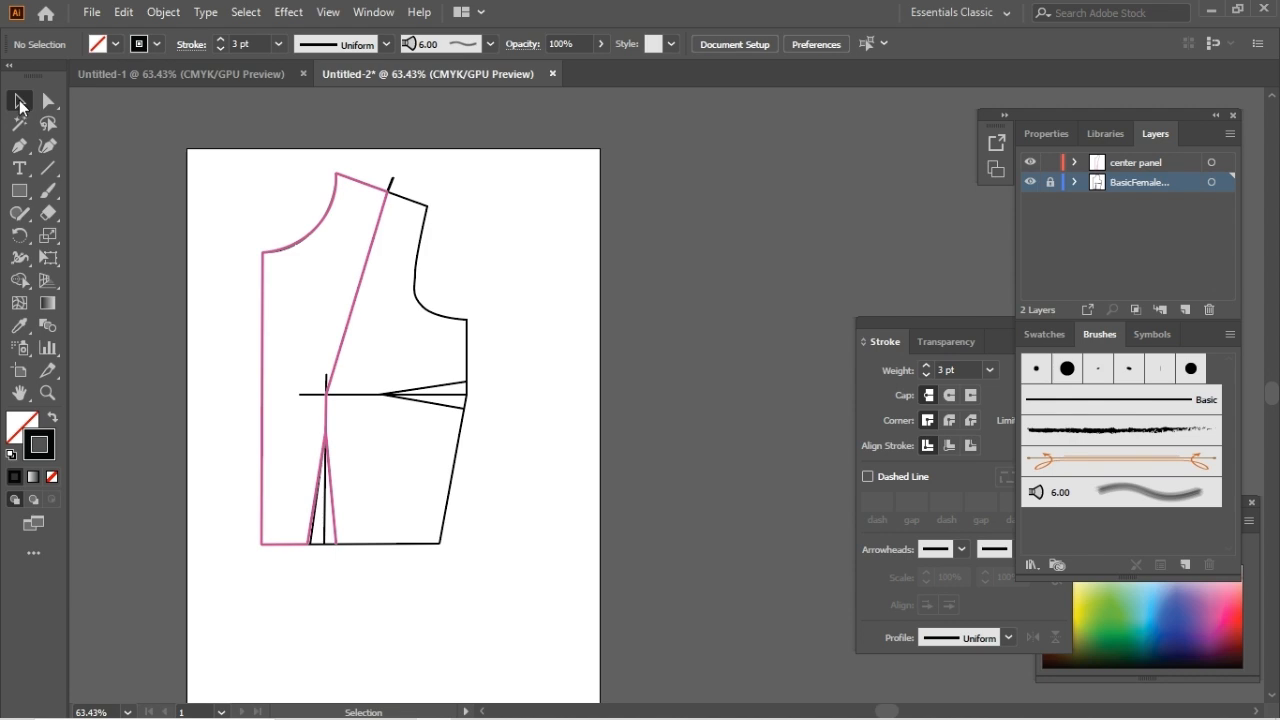
pyautogui.click(366, 267)
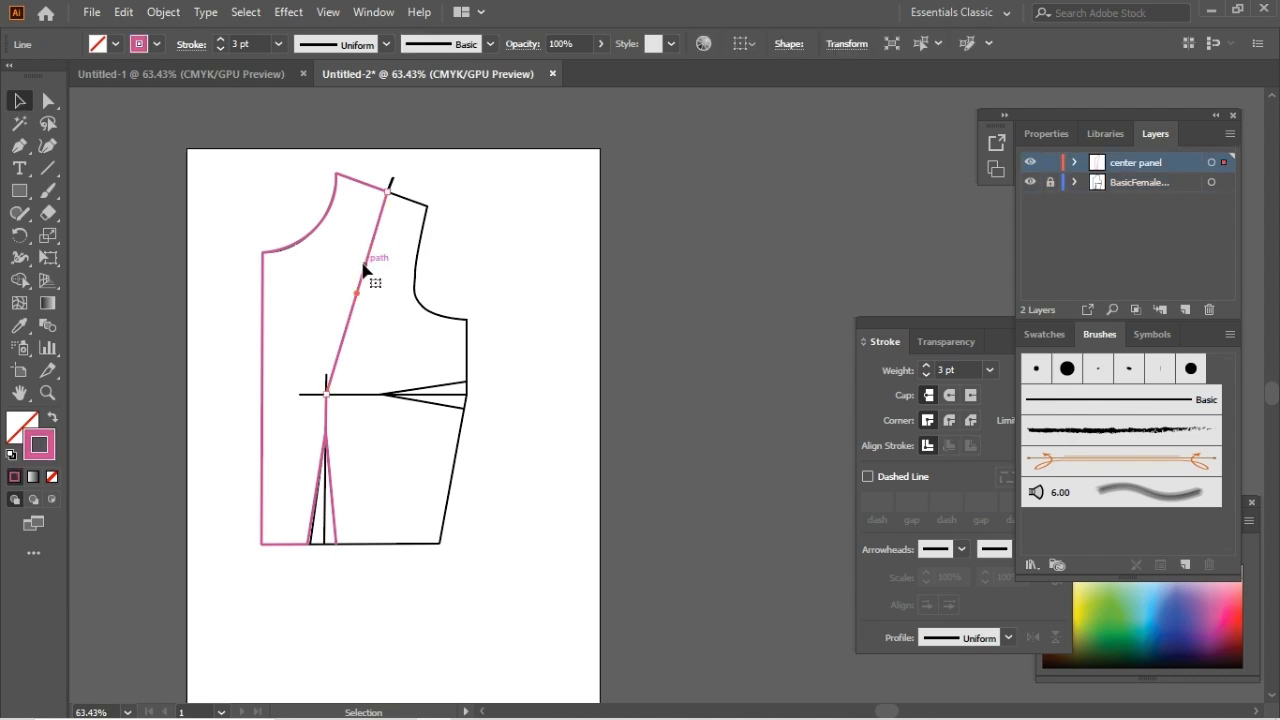
pyautogui.keyDown('shift'); pyautogui.click(366, 187); pyautogui.keyUp('shift')
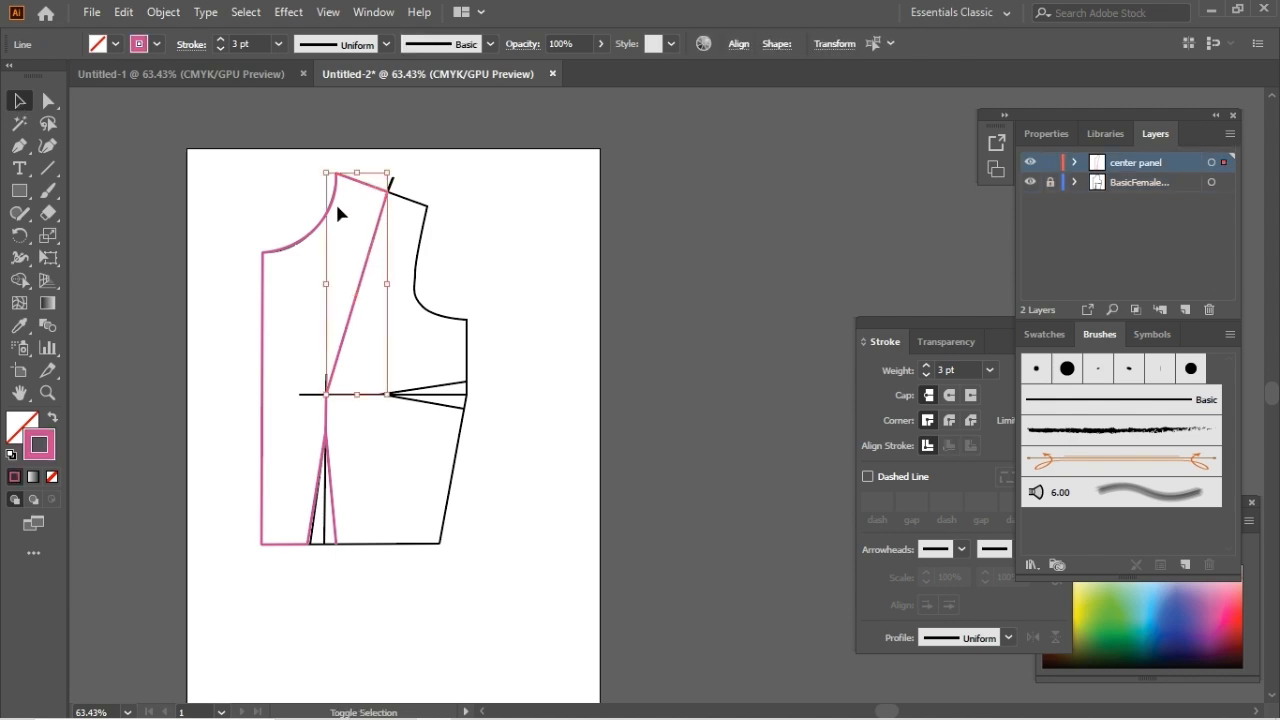
pyautogui.keyDown('shift'); pyautogui.click(300, 243); pyautogui.keyUp('shift')
pyautogui.keyDown('shift'); pyautogui.click(264, 458); pyautogui.keyUp('shift')
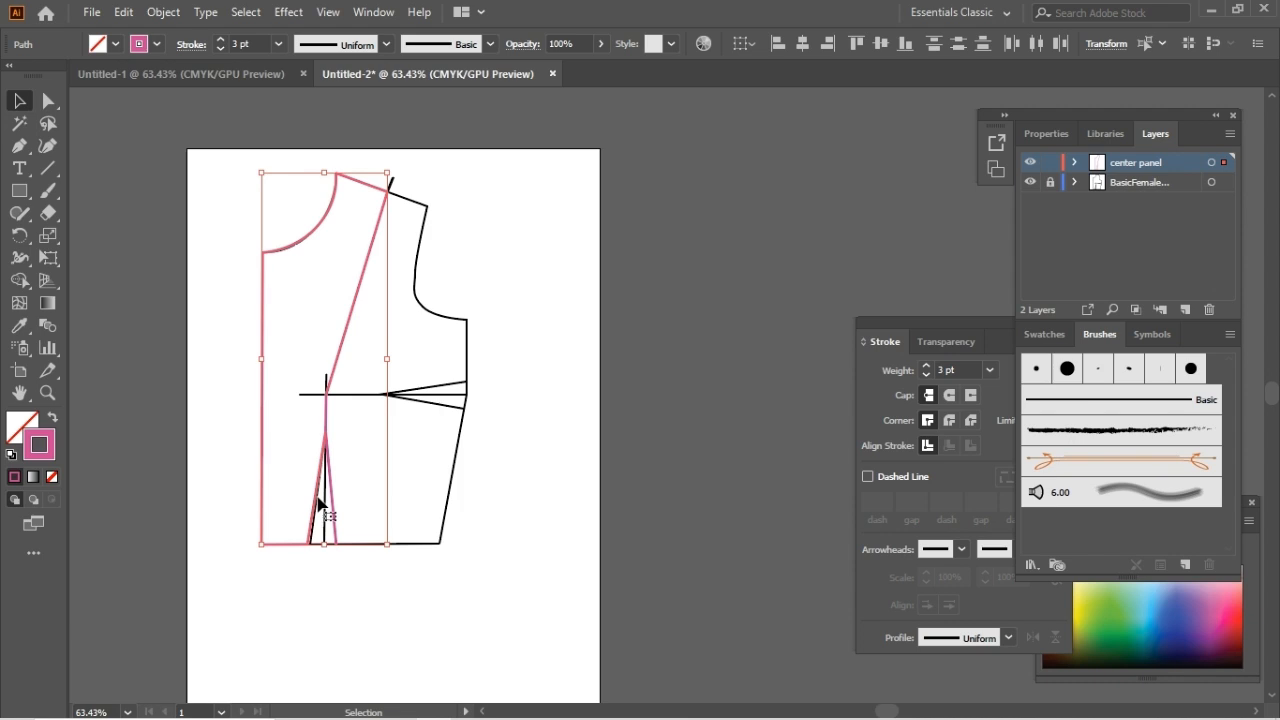
pyautogui.rightClick(331, 420)
pyautogui.click(389, 137)
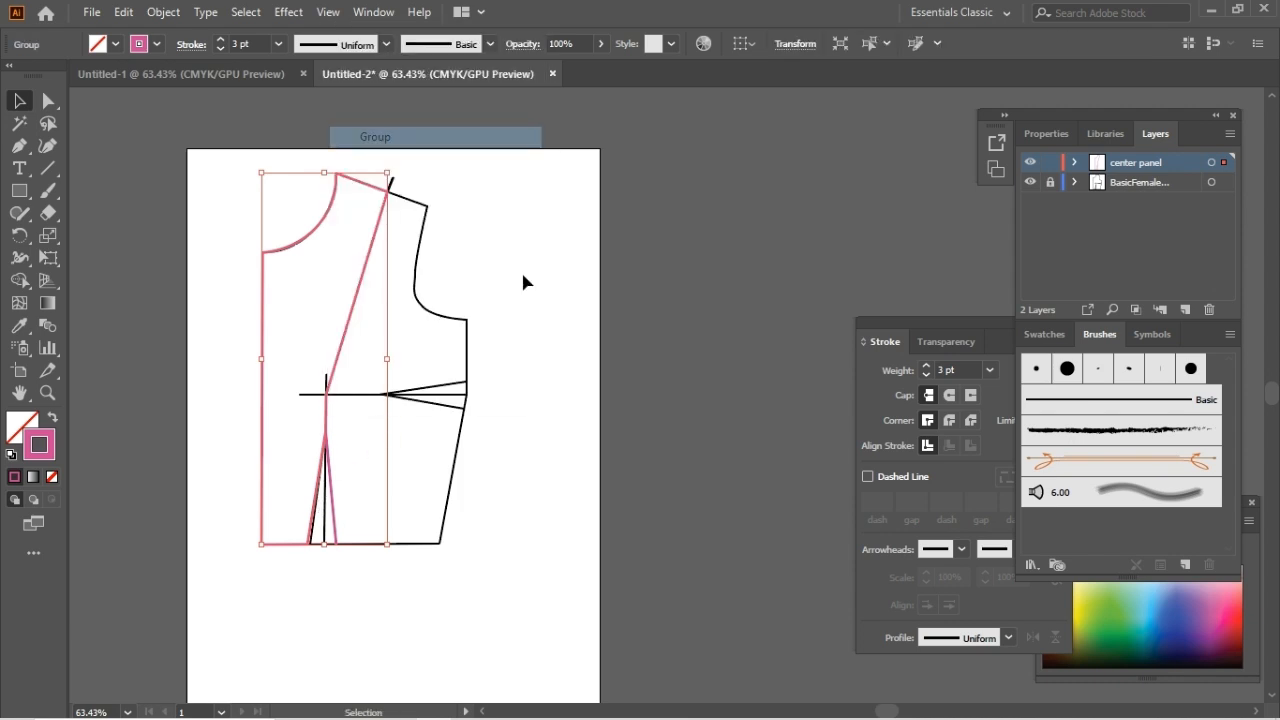
pyautogui.click(525, 421)
# - Move the grouped center panel horizontally away from the bodice, past its center front line
pyautogui.click(263, 439)
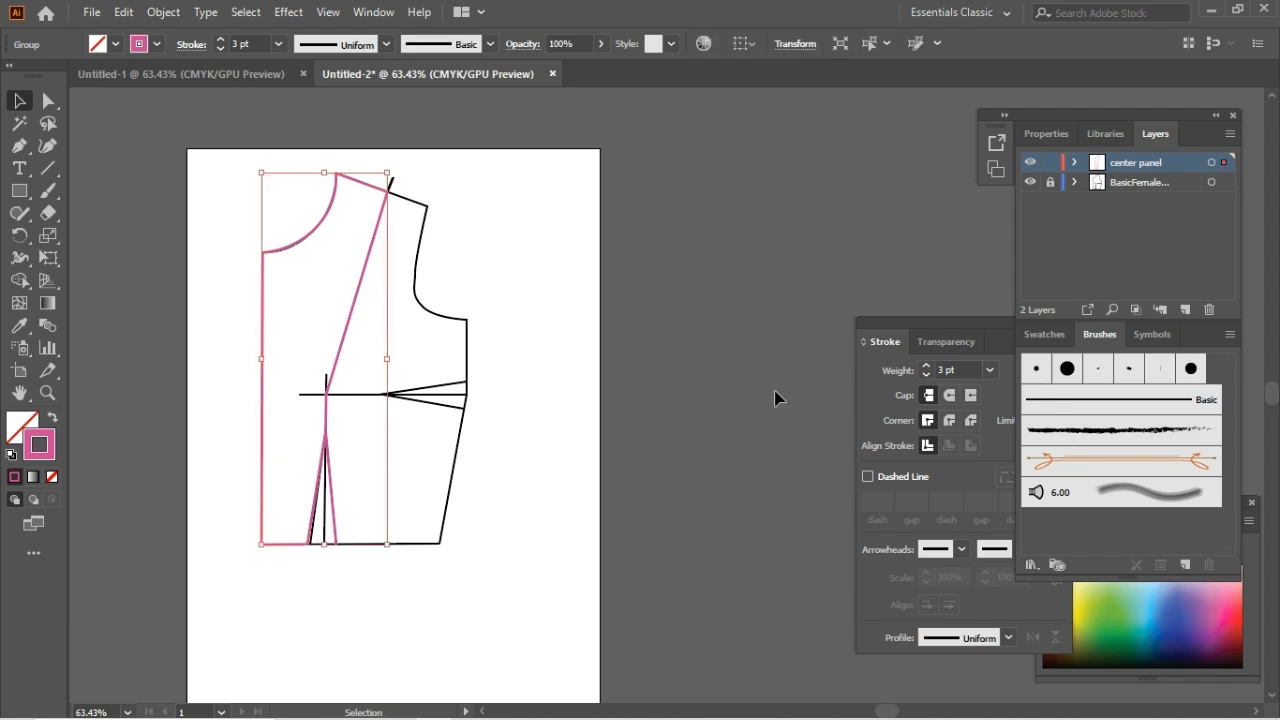
pyautogui.press('Left')
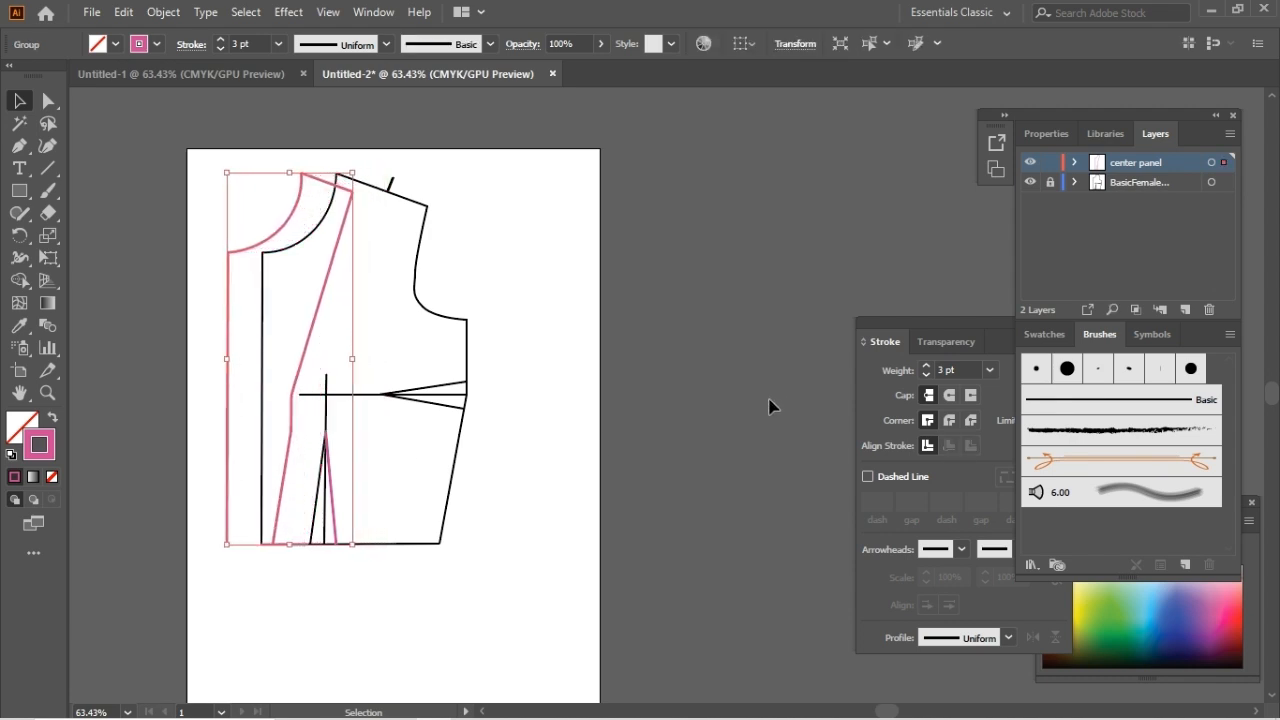
pyautogui.click(521, 325)
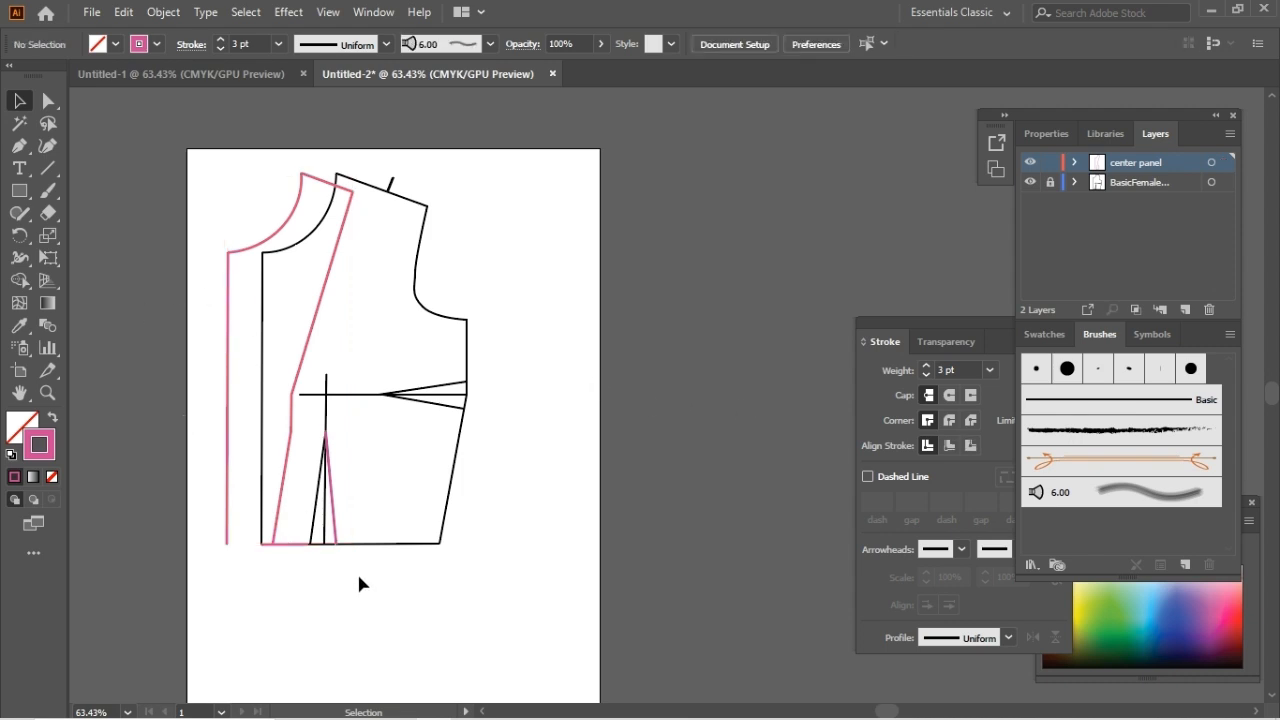
# - Move the leftover pink hem line sideways until it meets the lower edge of the shifted center panel
pyautogui.click(298, 545)
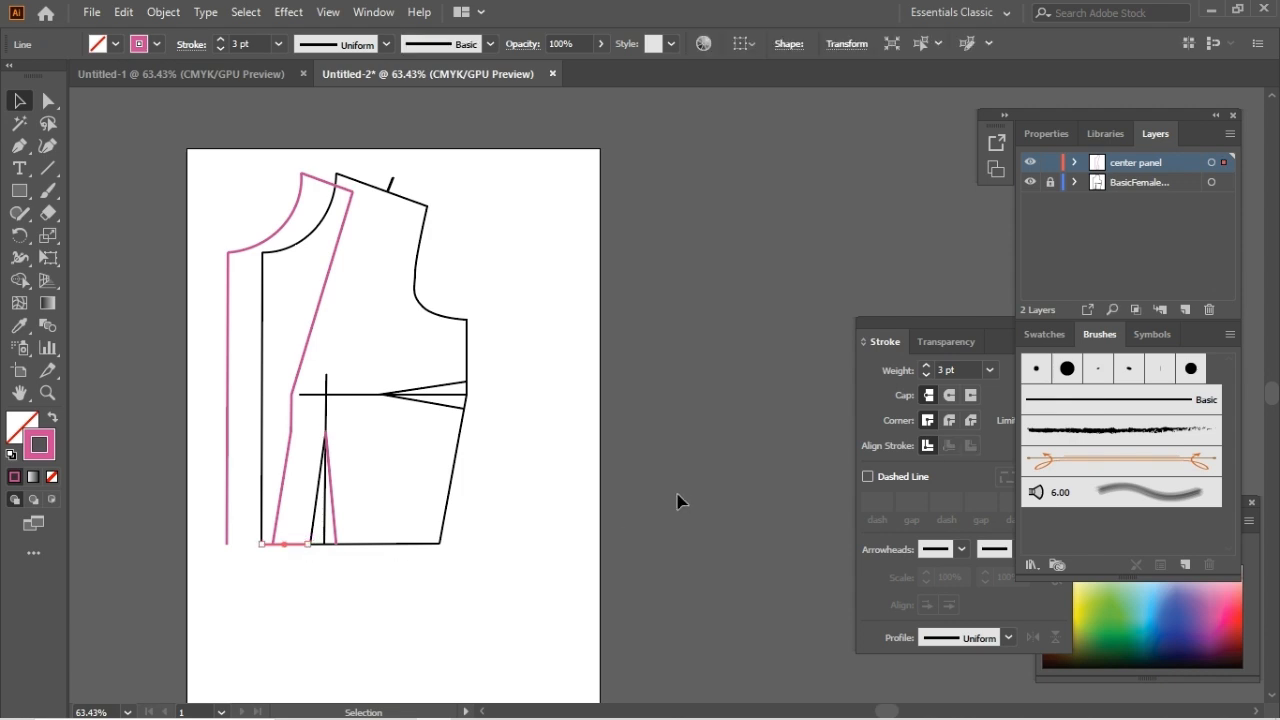
pyautogui.hotkey('shift', 'Left')
pyautogui.hotkey('shift', 'Left')
pyautogui.hotkey('shift', 'Left')
pyautogui.hotkey('shift', 'Left')
pyautogui.hotkey('shift', 'Left')
pyautogui.hotkey('shift', 'Left')
pyautogui.hotkey('shift', 'Left')
pyautogui.hotkey('shift', 'Left')
pyautogui.click(524, 484)
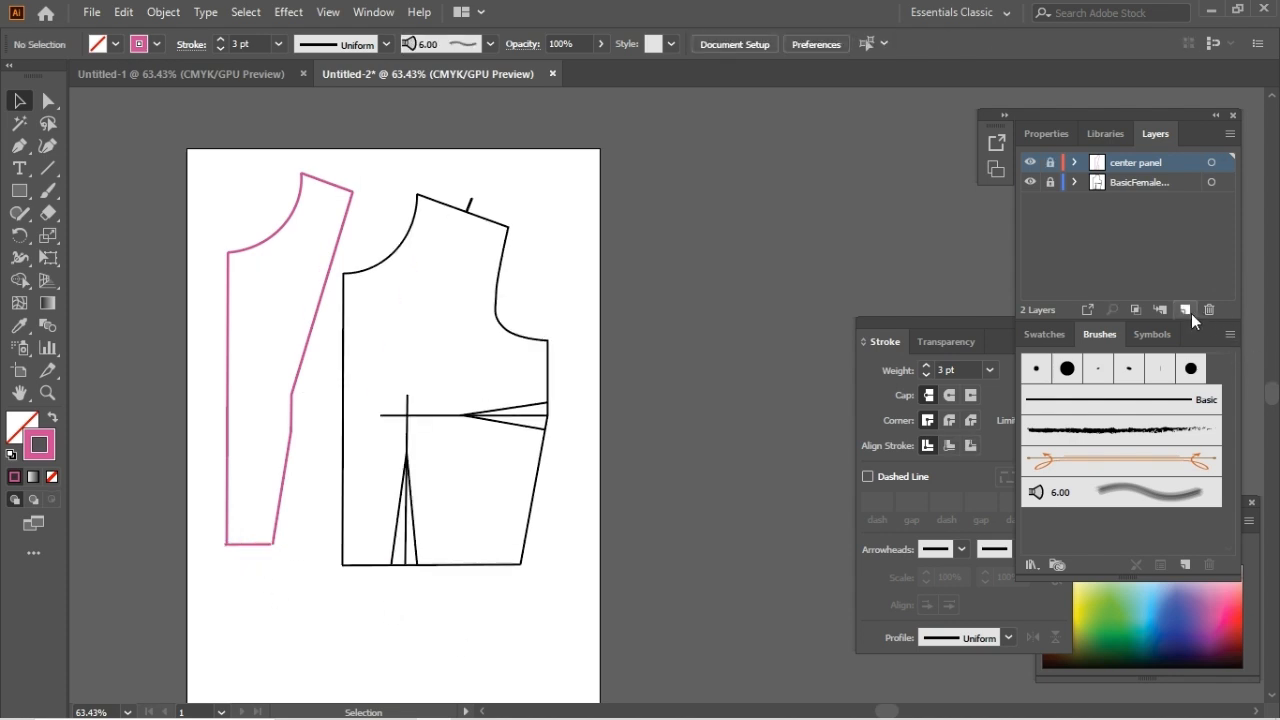
# - Add a new layer above the center panel layer and name it sidePanel
pyautogui.click(1186, 310)
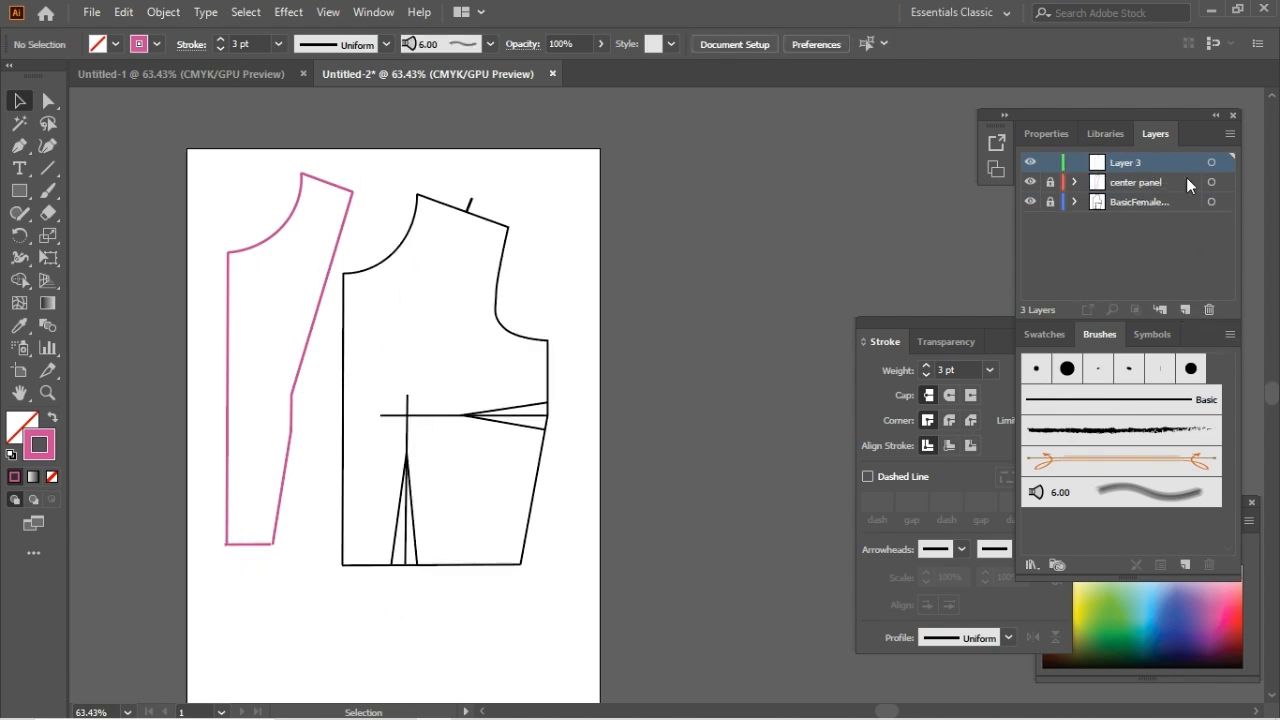
pyautogui.doubleClick(1135, 162)
pyautogui.write('sidePanel')
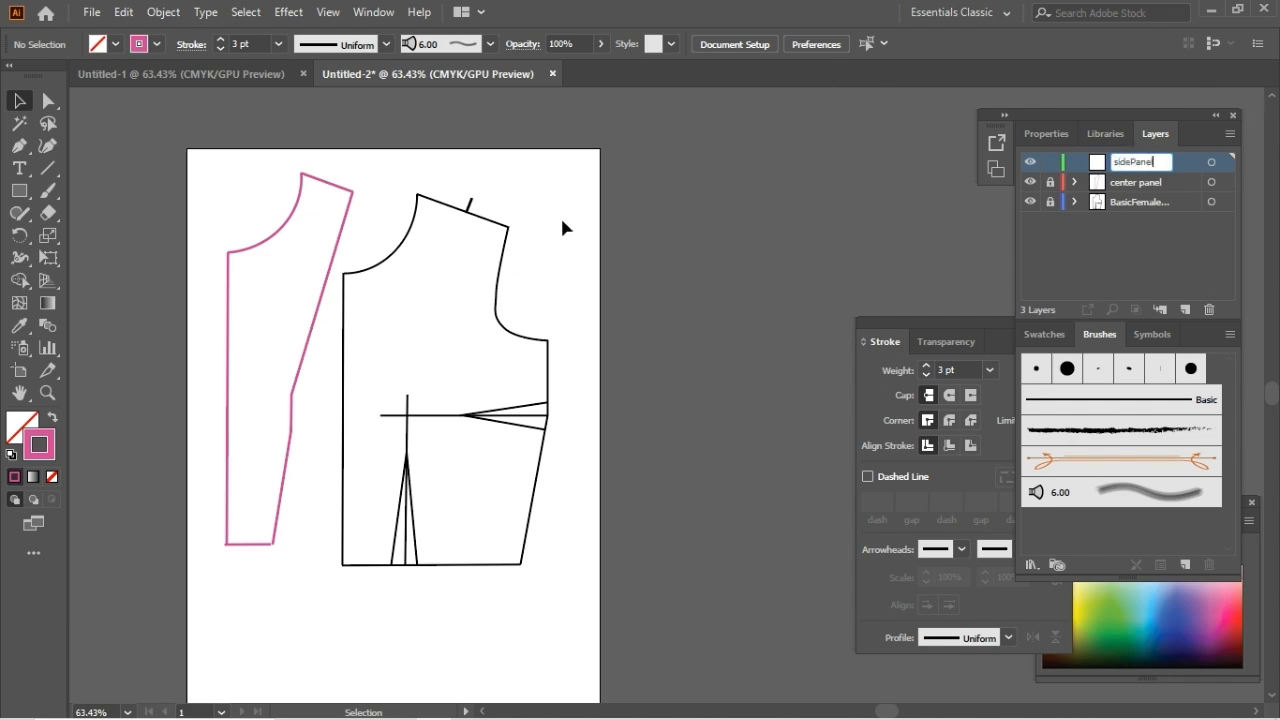
# - Trace the side panel's straight edges, including the outer shoulder and both side dart legs, with 3 pt dark blue line segments
pyautogui.moveTo(466, 212); pyautogui.dragTo(508, 227)
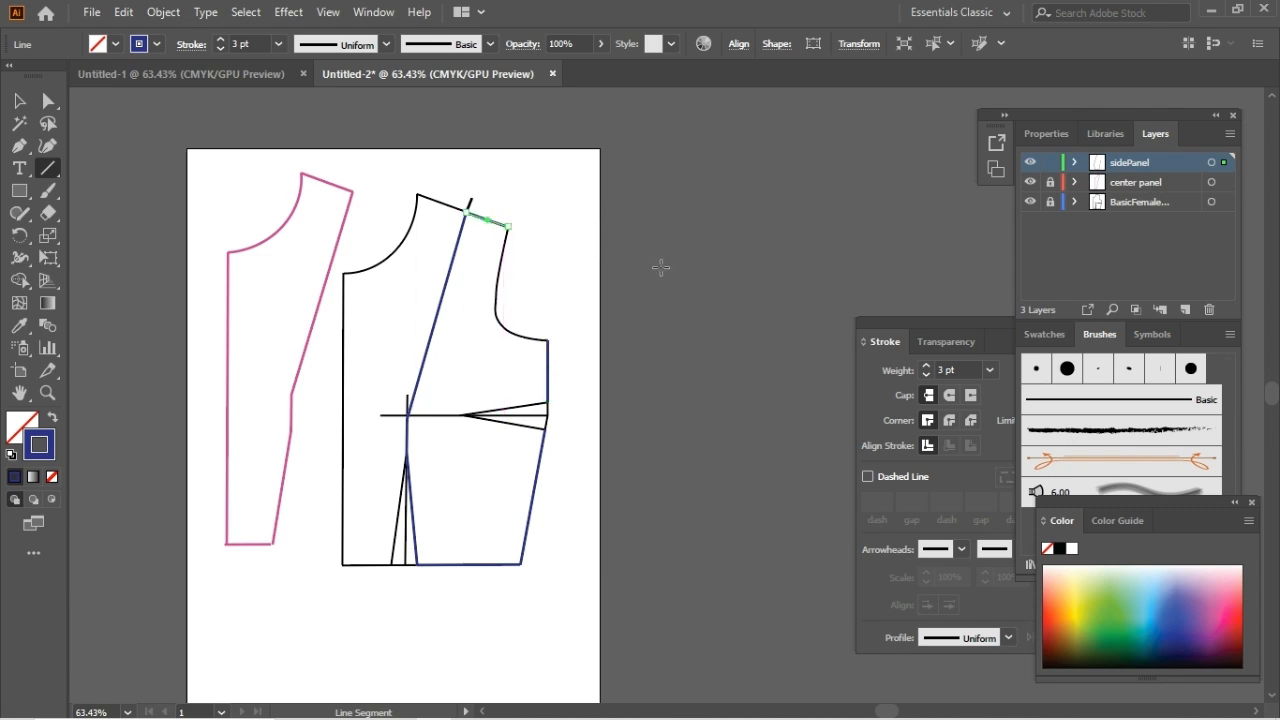
pyautogui.click(45, 172)
pyautogui.moveTo(547, 400); pyautogui.dragTo(463, 414)
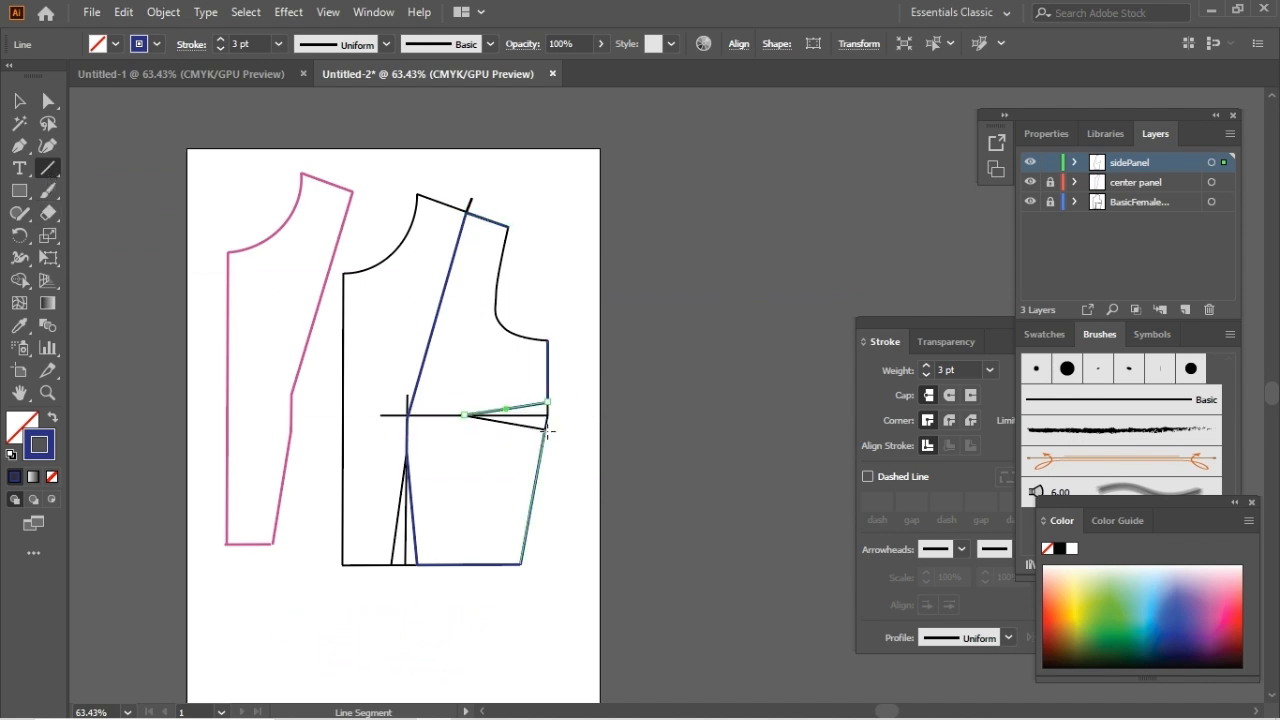
pyautogui.moveTo(546, 431); pyautogui.dragTo(463, 414)
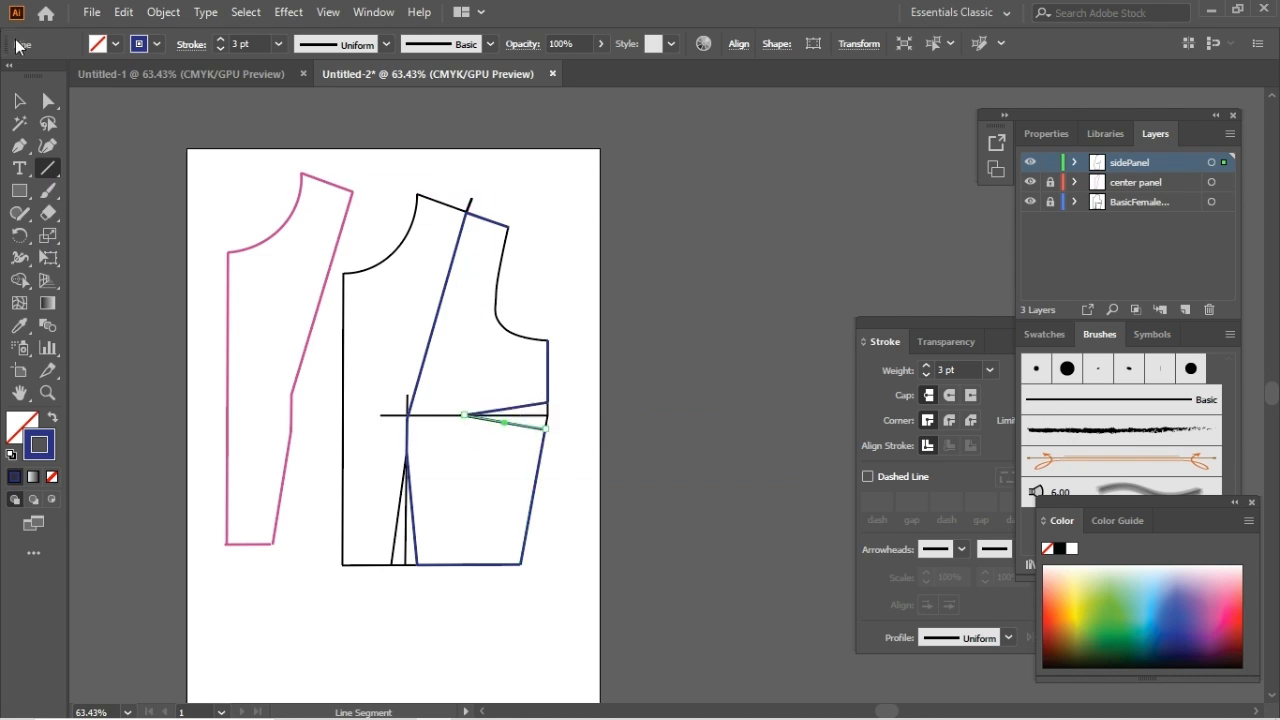
# - Trace the armhole with the Pen tool from the shoulder tip to the underarm, and delete the final anchor point at the side seam
pyautogui.moveTo(21, 150); pyautogui.dragTo(104, 146)
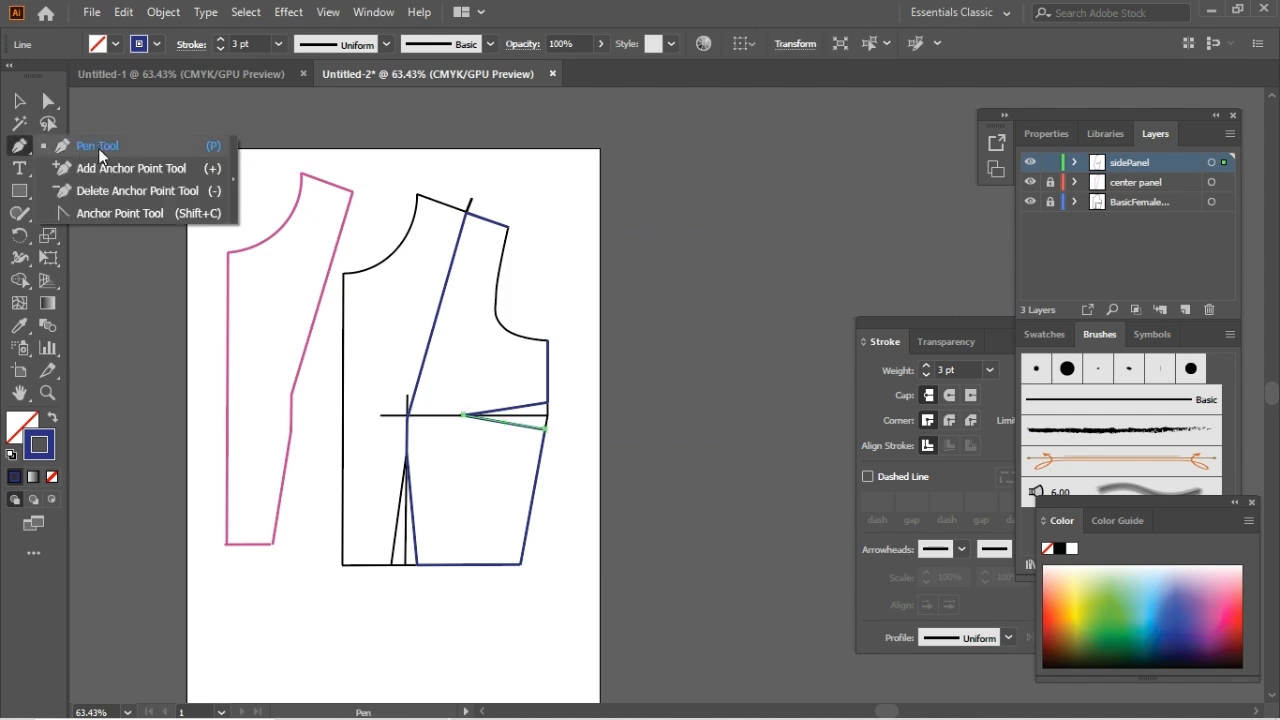
pyautogui.click(508, 228)
pyautogui.click(497, 286)
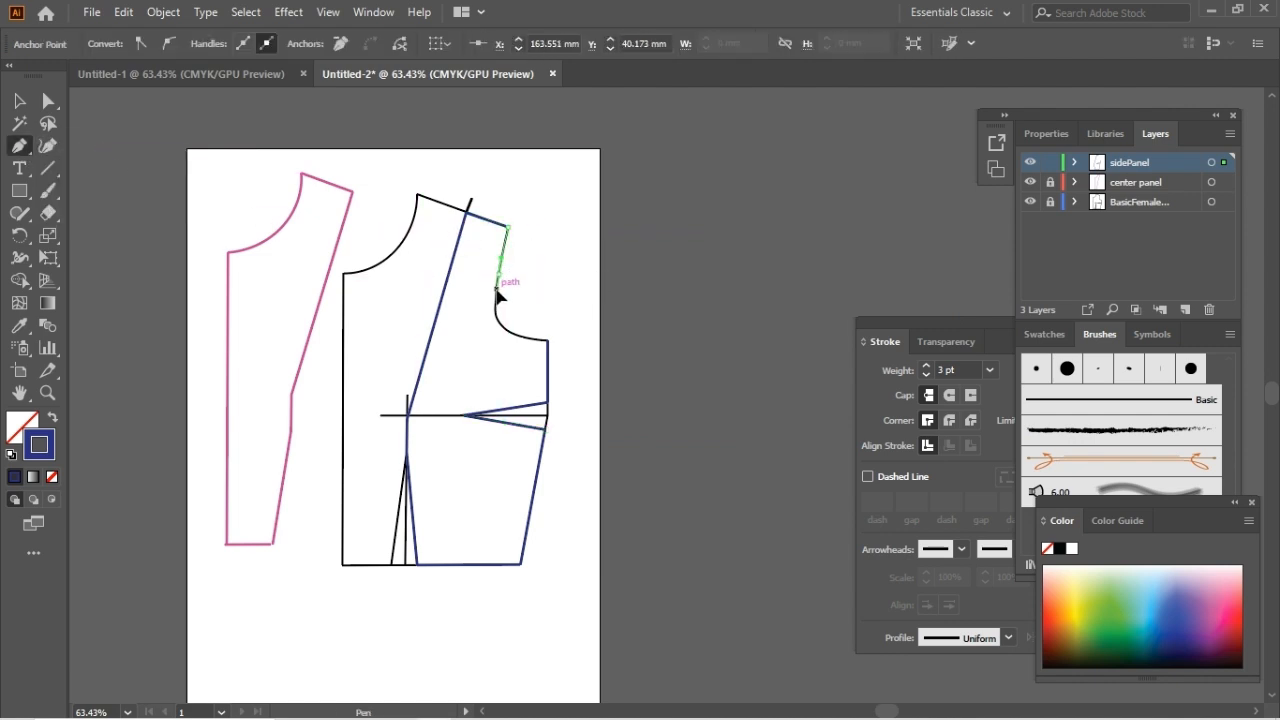
pyautogui.moveTo(494, 312); pyautogui.dragTo(544, 346)
pyautogui.click(548, 341)
pyautogui.press('Delete')
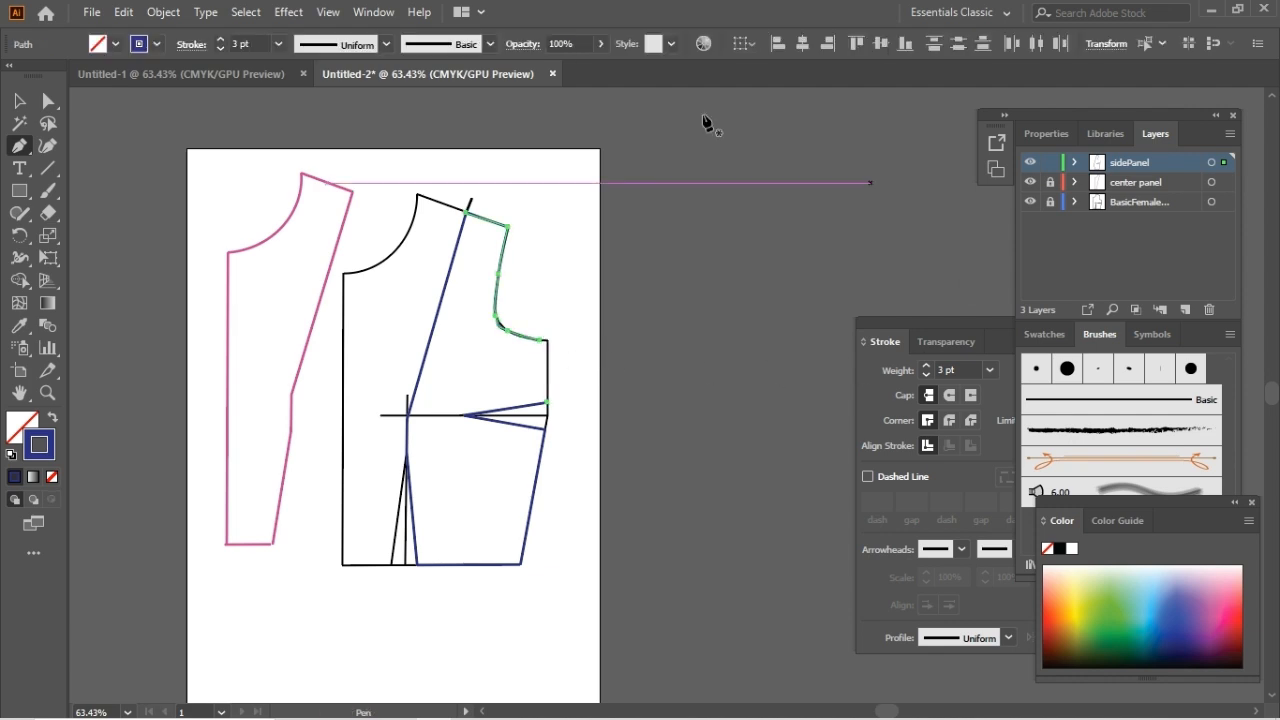
# - Group the side panel's traced outline, including the shoulder and armhole path, princess line, waist segments, side seam and dart legs
pyautogui.click(20, 102)
pyautogui.click(551, 187)
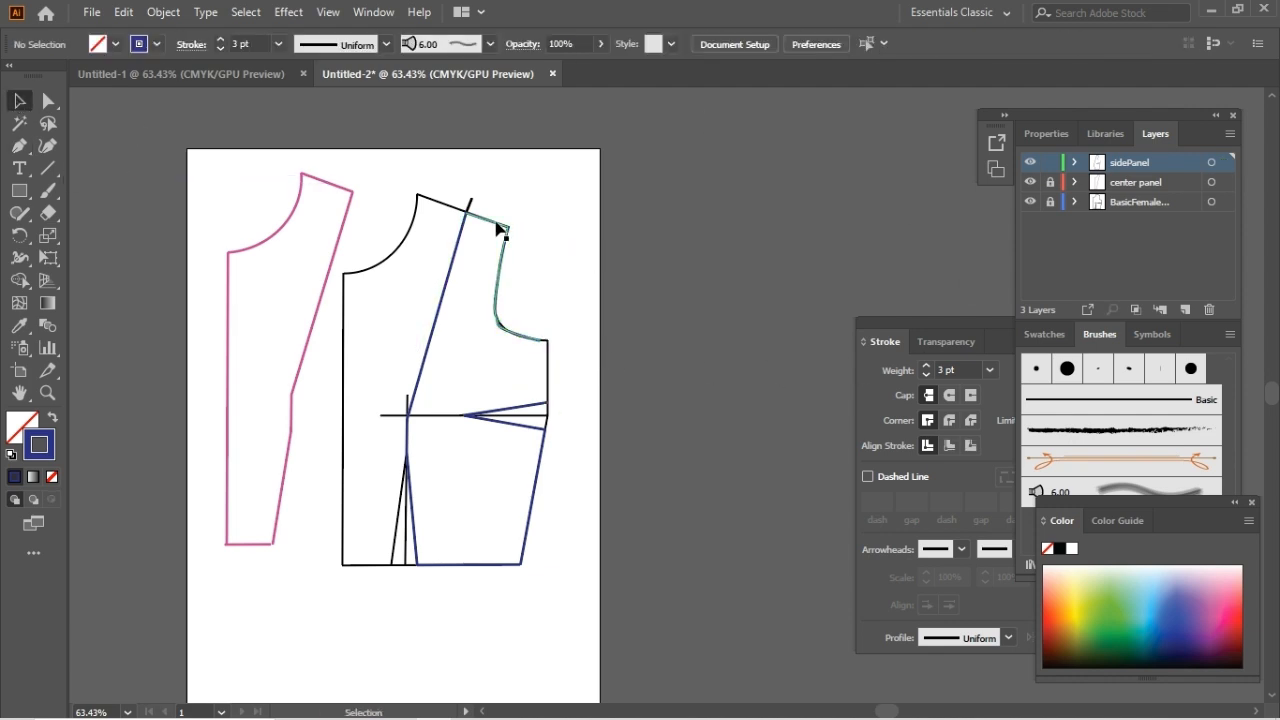
pyautogui.click(500, 229)
pyautogui.moveTo(500, 229); pyautogui.dragTo(507, 230)
pyautogui.keyDown('shift'); pyautogui.click(423, 371); pyautogui.keyUp('shift')
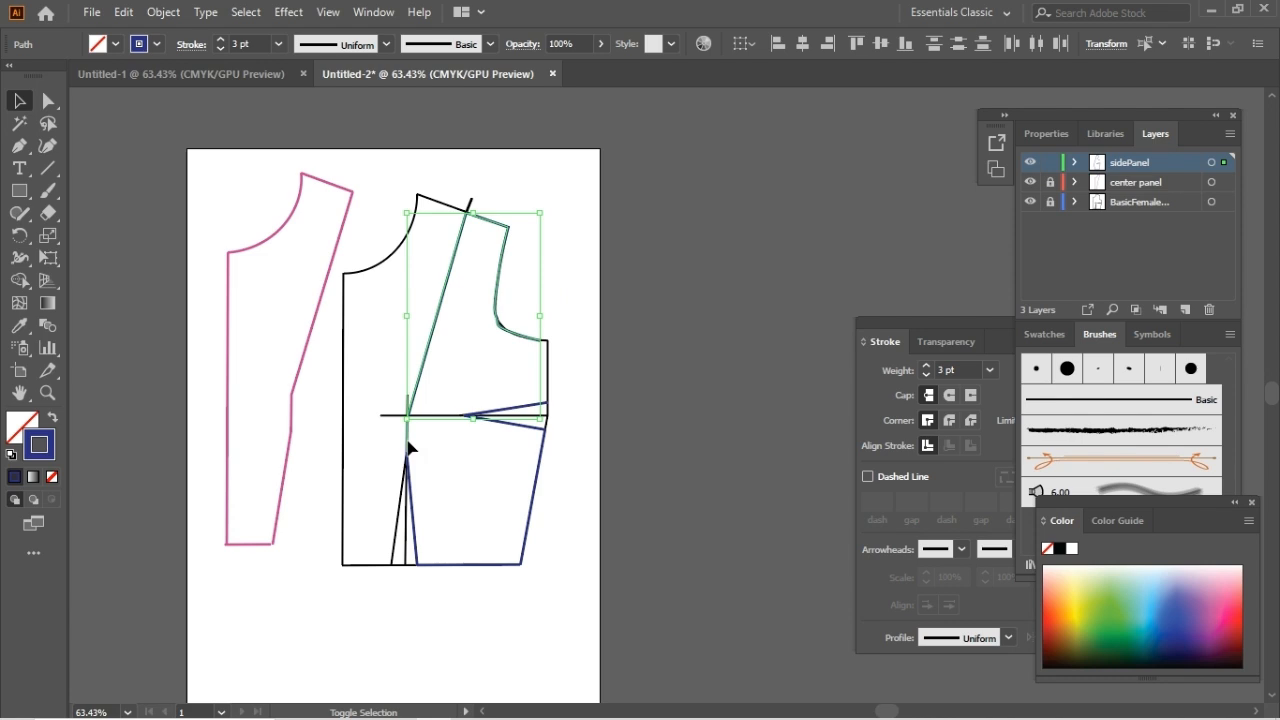
pyautogui.keyDown('shift'); pyautogui.click(416, 533); pyautogui.keyUp('shift')
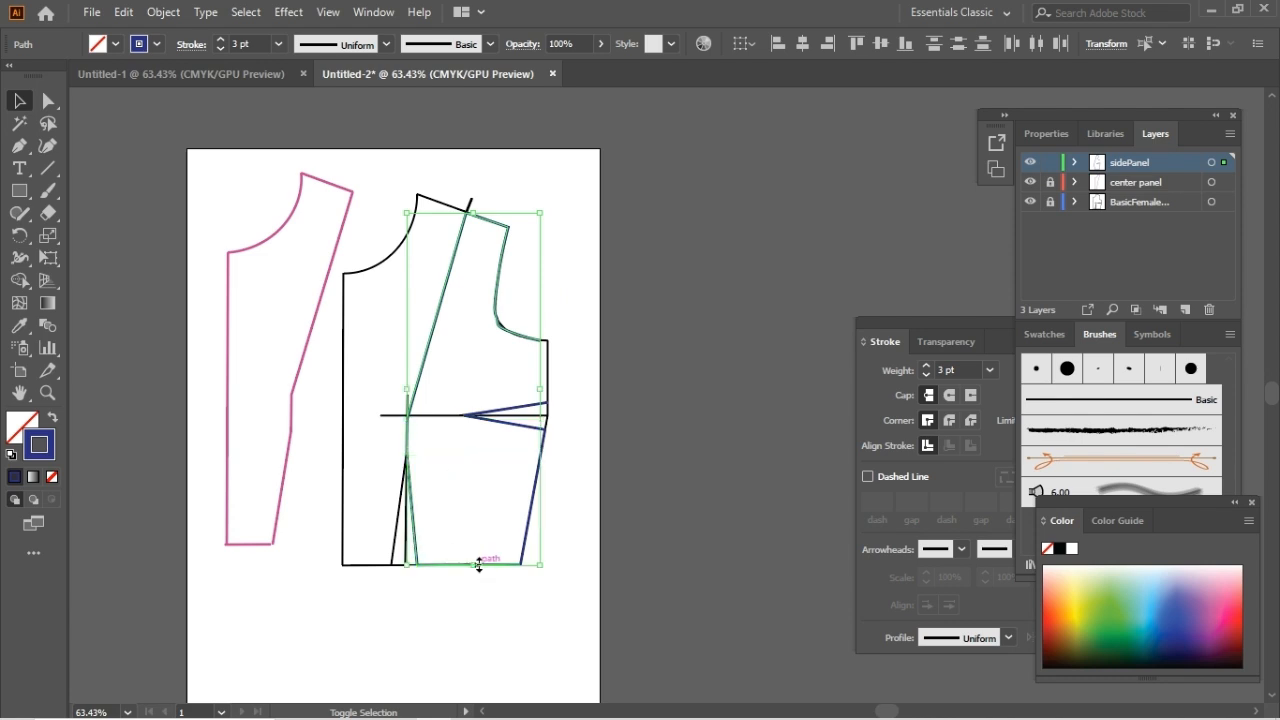
pyautogui.keyDown('shift'); pyautogui.click(528, 534); pyautogui.keyUp('shift')
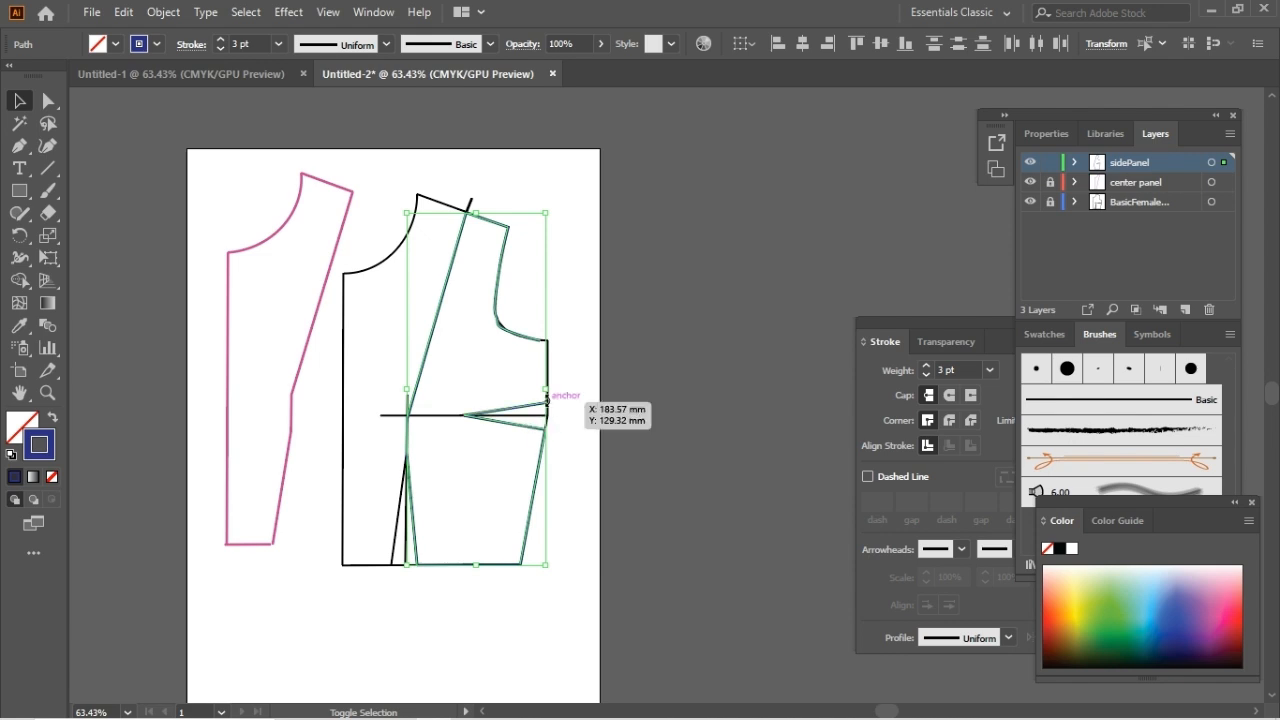
pyautogui.keyDown('shift'); pyautogui.click(533, 407); pyautogui.keyUp('shift')
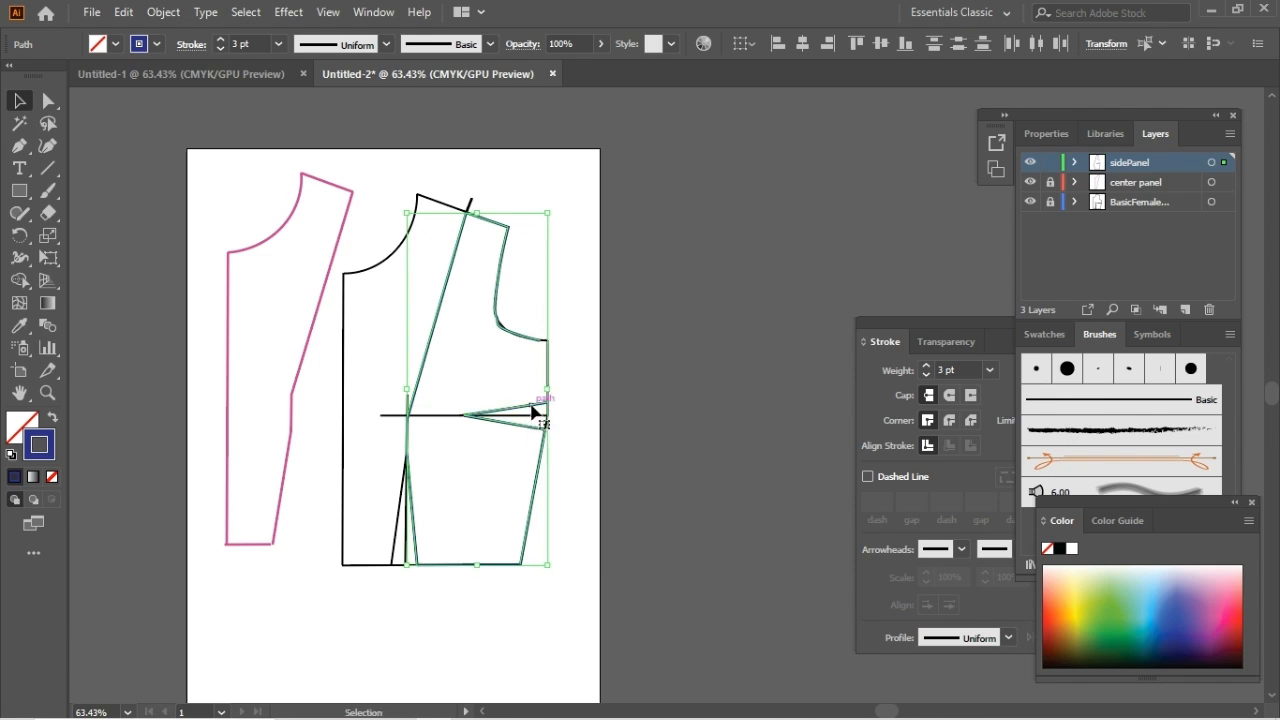
pyautogui.rightClick(533, 408)
pyautogui.click(638, 141)
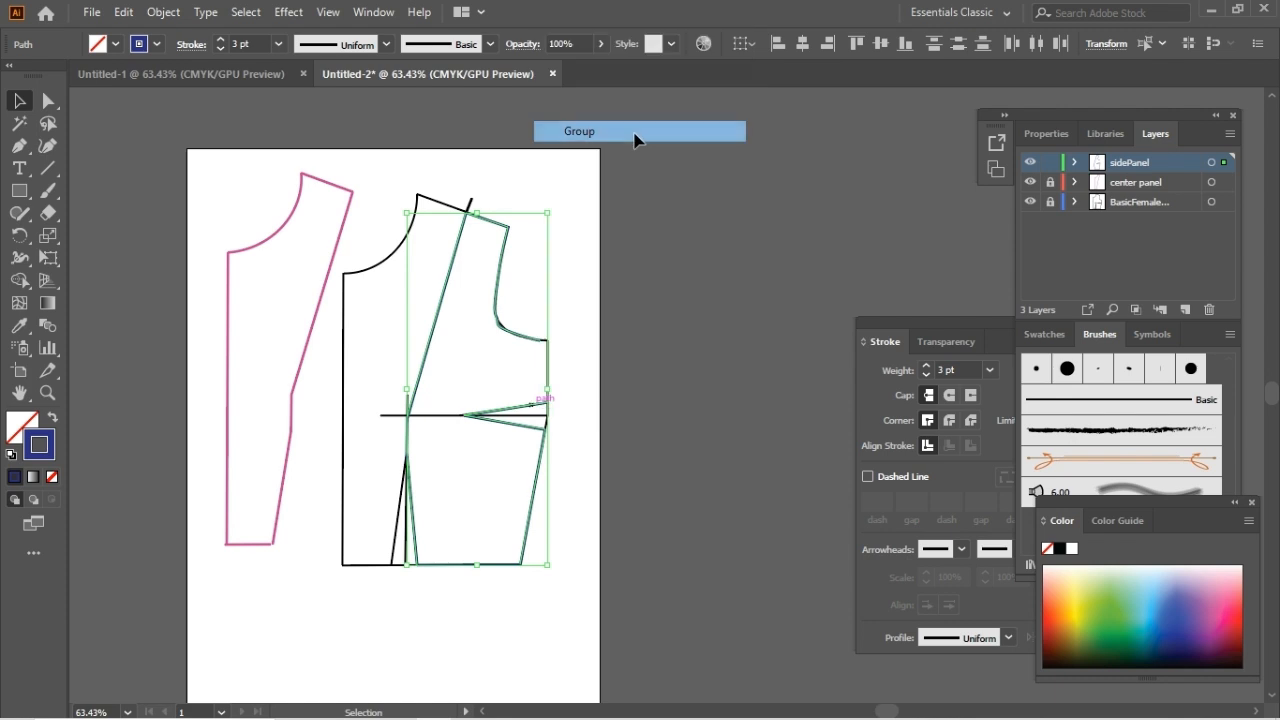
pyautogui.click(564, 184)
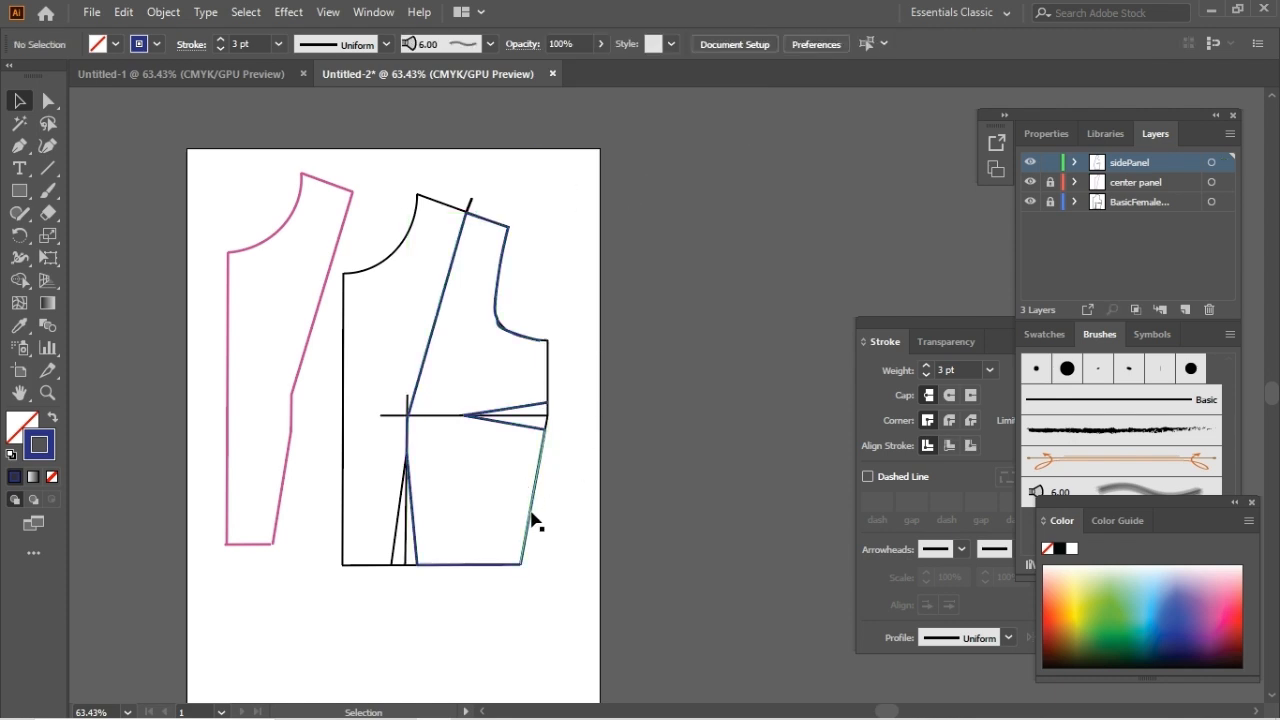
# - Try to move the grouped side panel off the basic bodice, and undo the move
pyautogui.moveTo(532, 514); pyautogui.dragTo(558, 553)
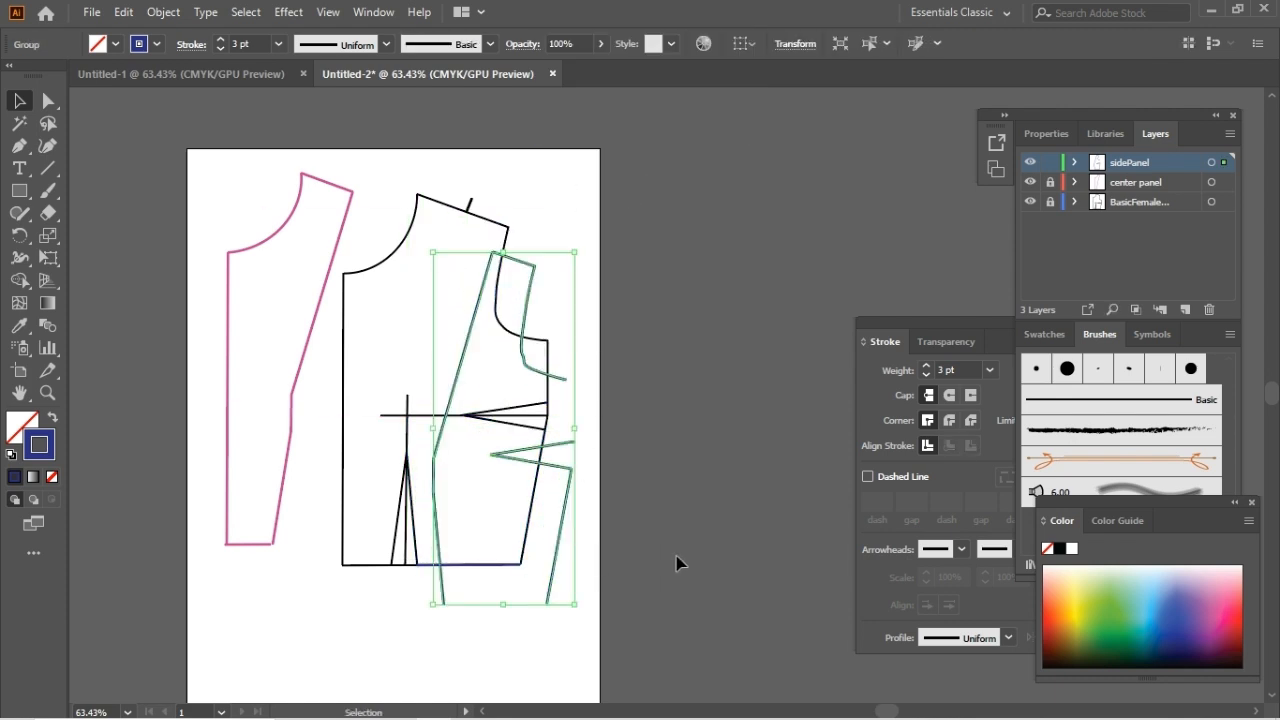
pyautogui.hotkey('ctrl', 'z')
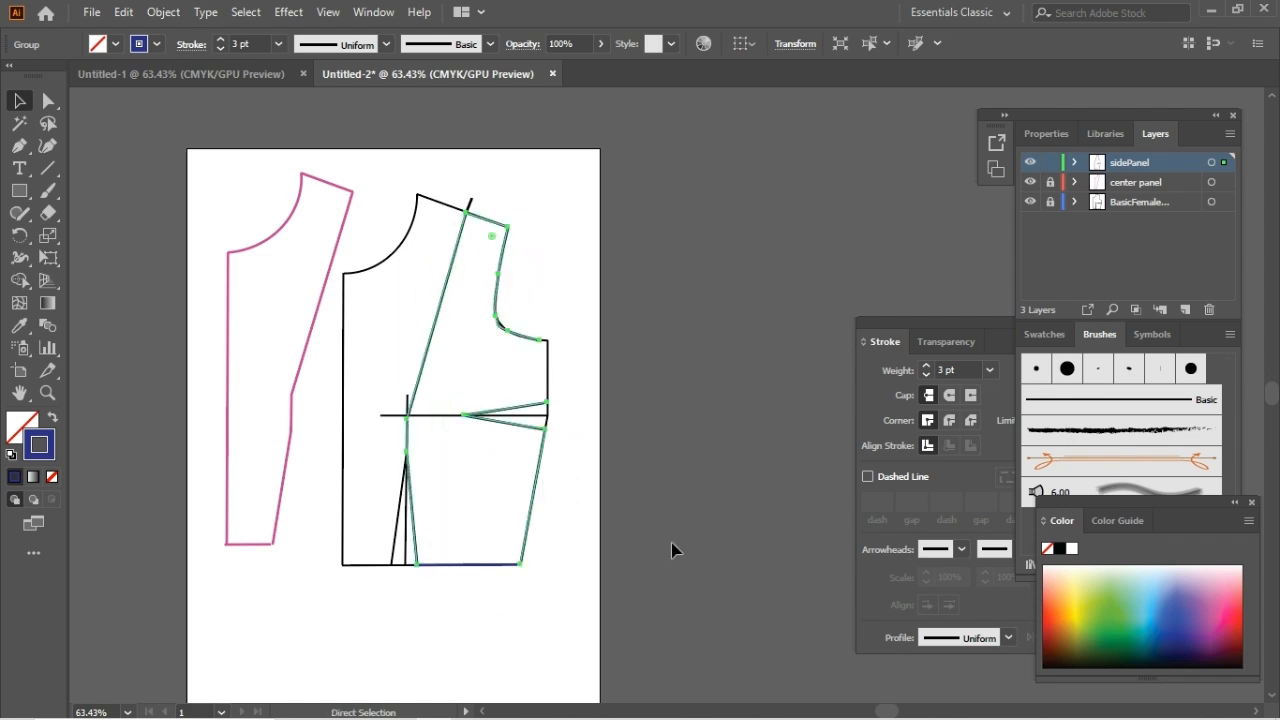
pyautogui.click(591, 371)
# - Trace the missing upper side seam with a line segment from the upper dart leg's outer end to the underarm point
pyautogui.click(48, 168)
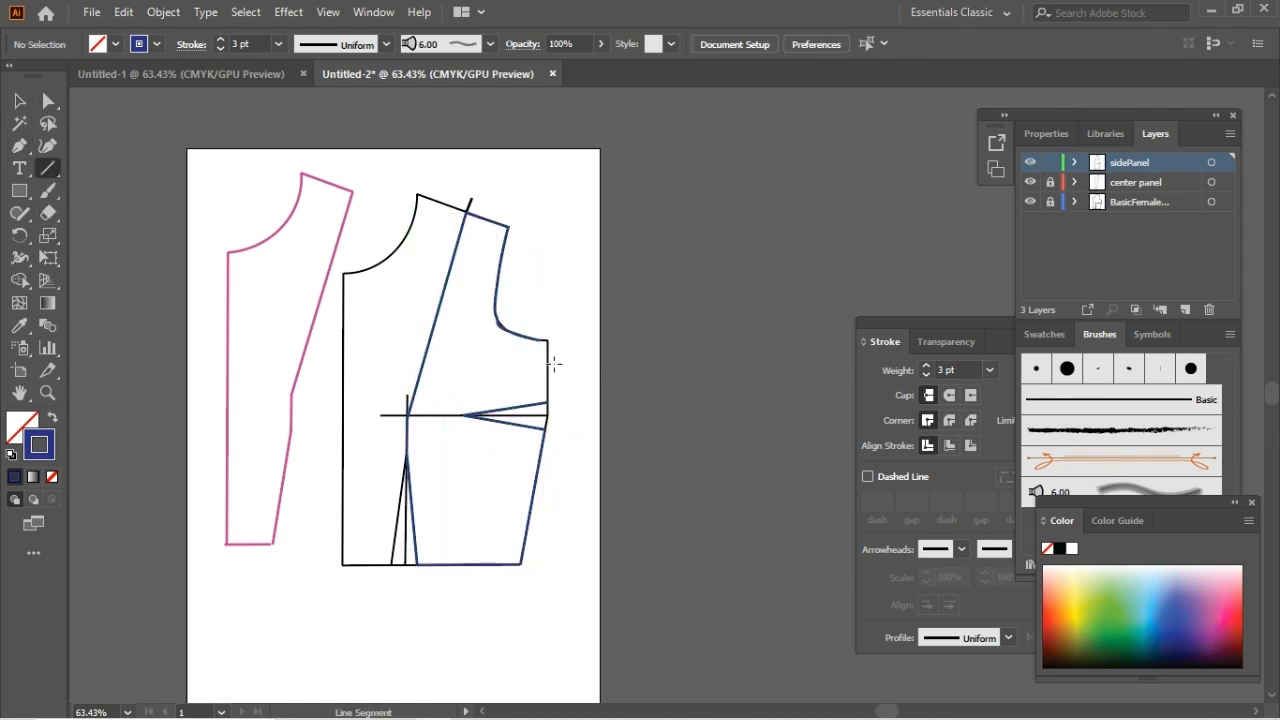
pyautogui.moveTo(548, 399); pyautogui.dragTo(548, 339)
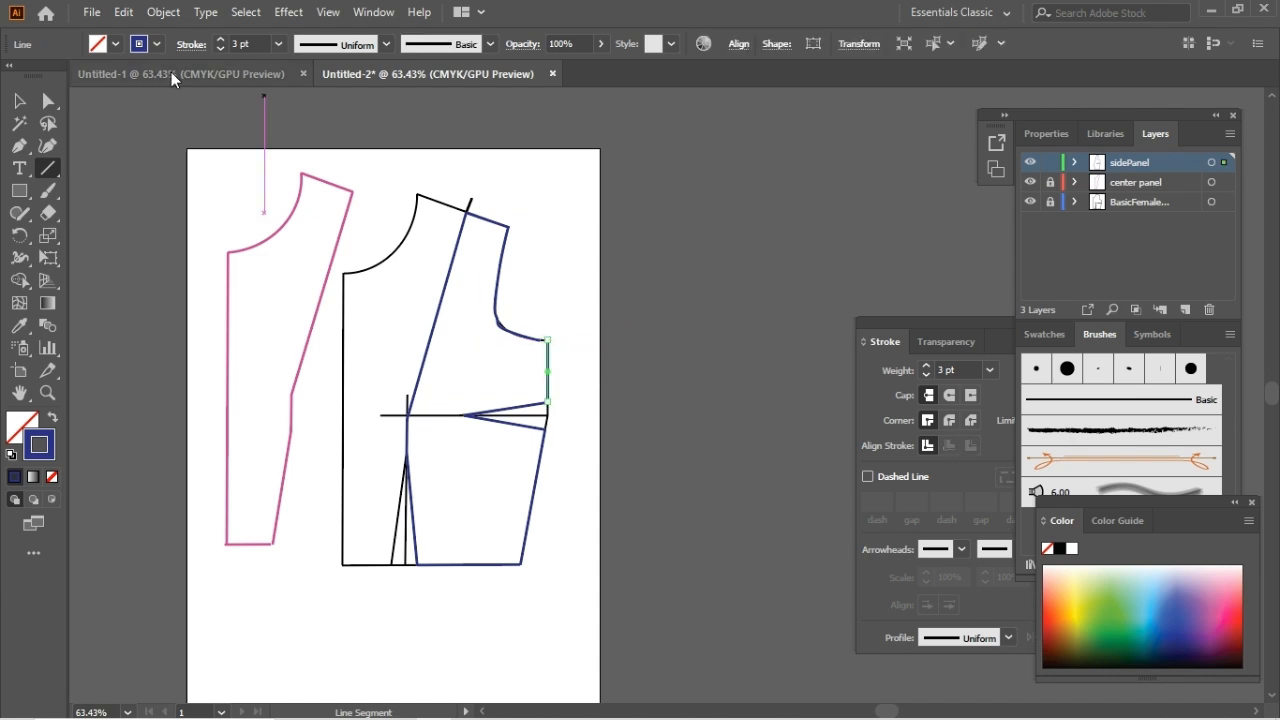
pyautogui.click(19, 101)
pyautogui.click(586, 312)
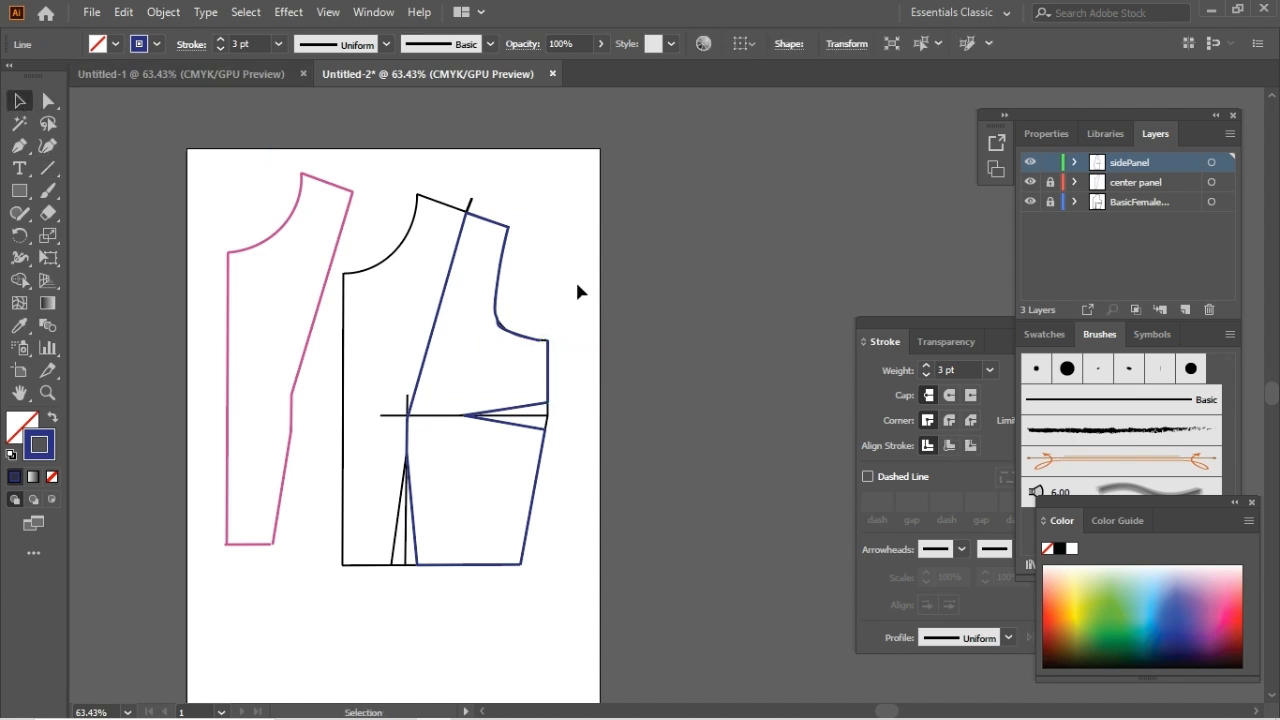
# - Ungroup the side panel's lines with the new side seam segment selected too, and hide the BasicFemaleBodice layer
pyautogui.click(549, 390)
pyautogui.keyDown('shift'); pyautogui.click(434, 340); pyautogui.keyUp('shift')
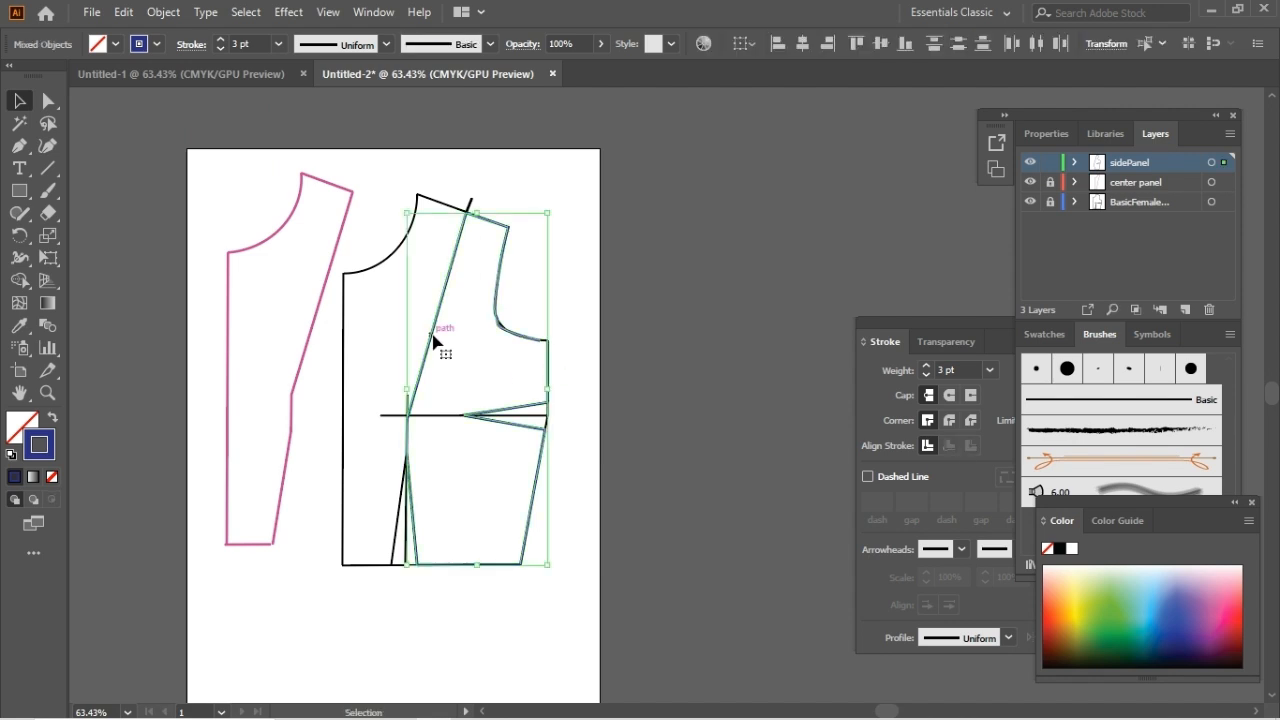
pyautogui.rightClick(434, 338)
pyautogui.click(514, 477)
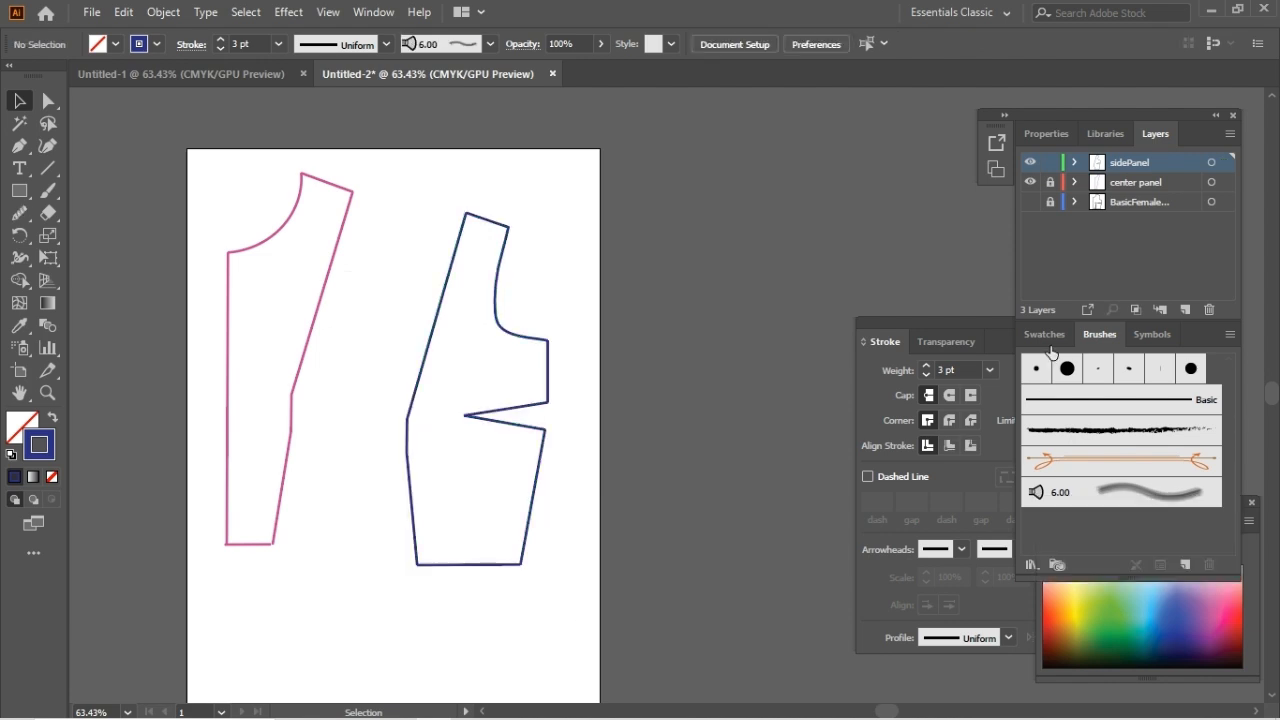
pyautogui.click(1031, 210)
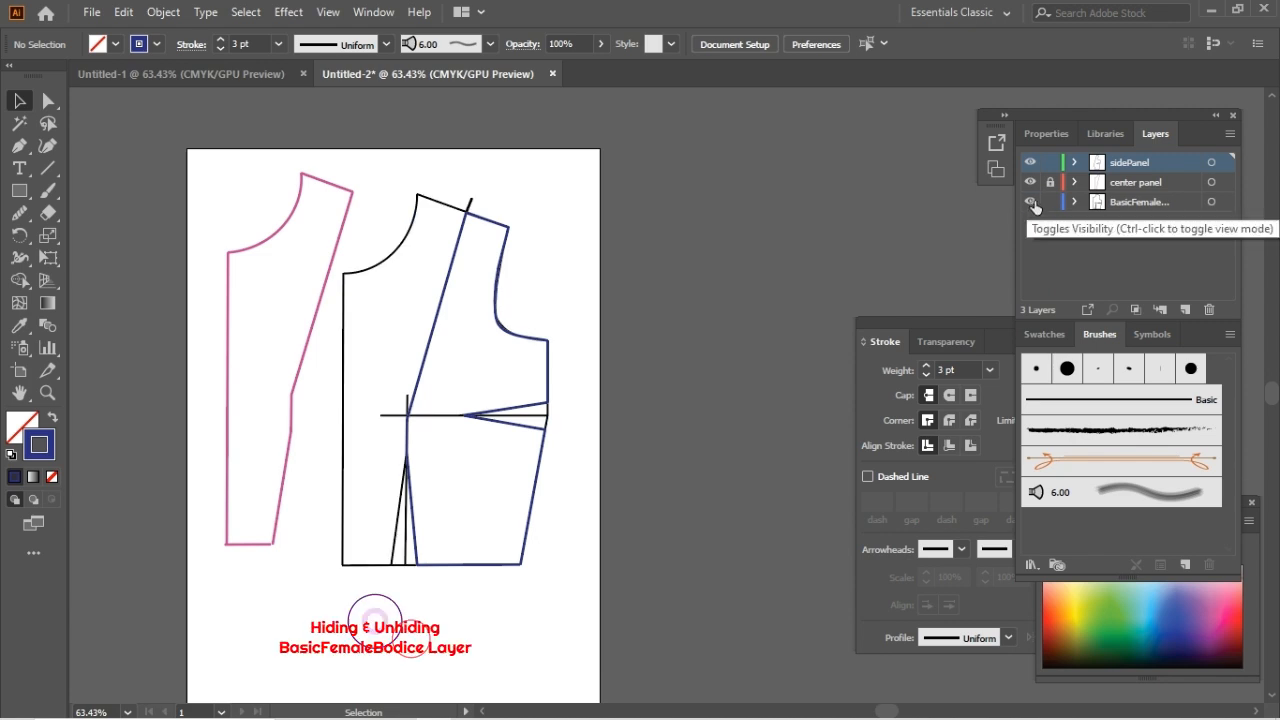
pyautogui.click(1036, 210)
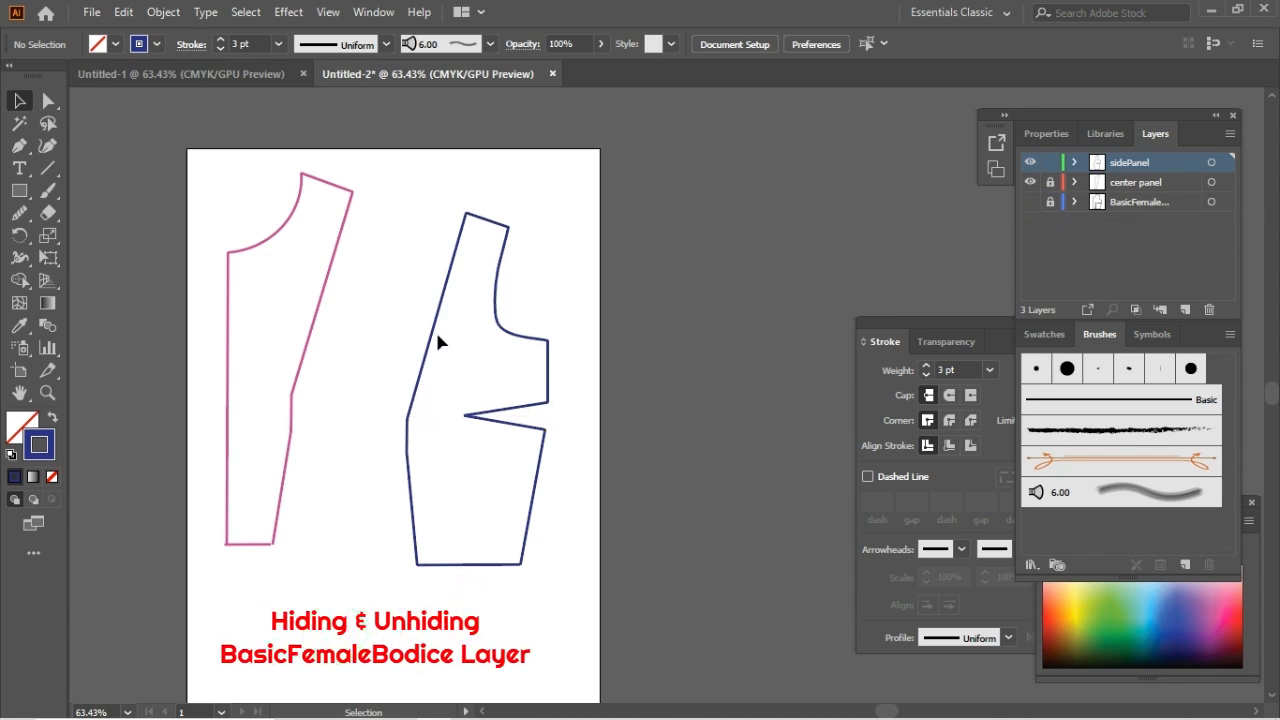
# - Group the side panel's shoulder and armhole path, upper side seam and upper dart leg
pyautogui.click(495, 222)
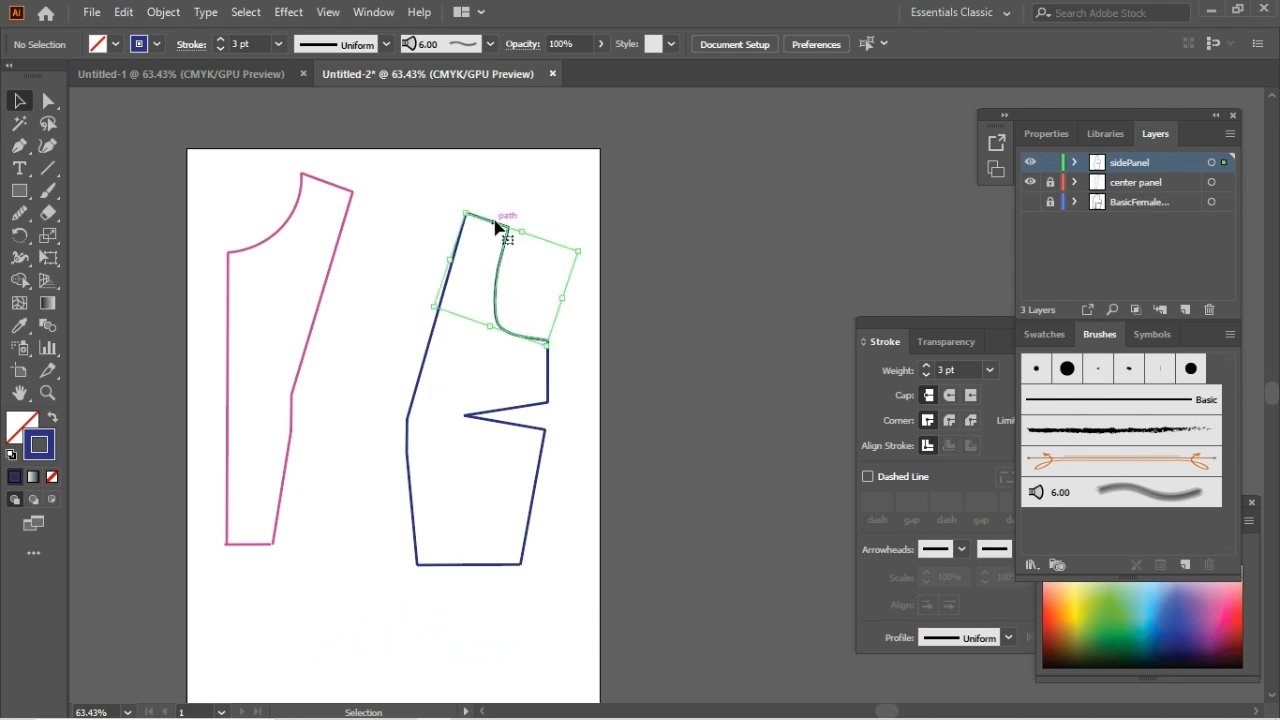
pyautogui.keyDown('shift'); pyautogui.click(548, 385); pyautogui.keyUp('shift')
pyautogui.keyDown('shift'); pyautogui.click(508, 408); pyautogui.keyUp('shift')
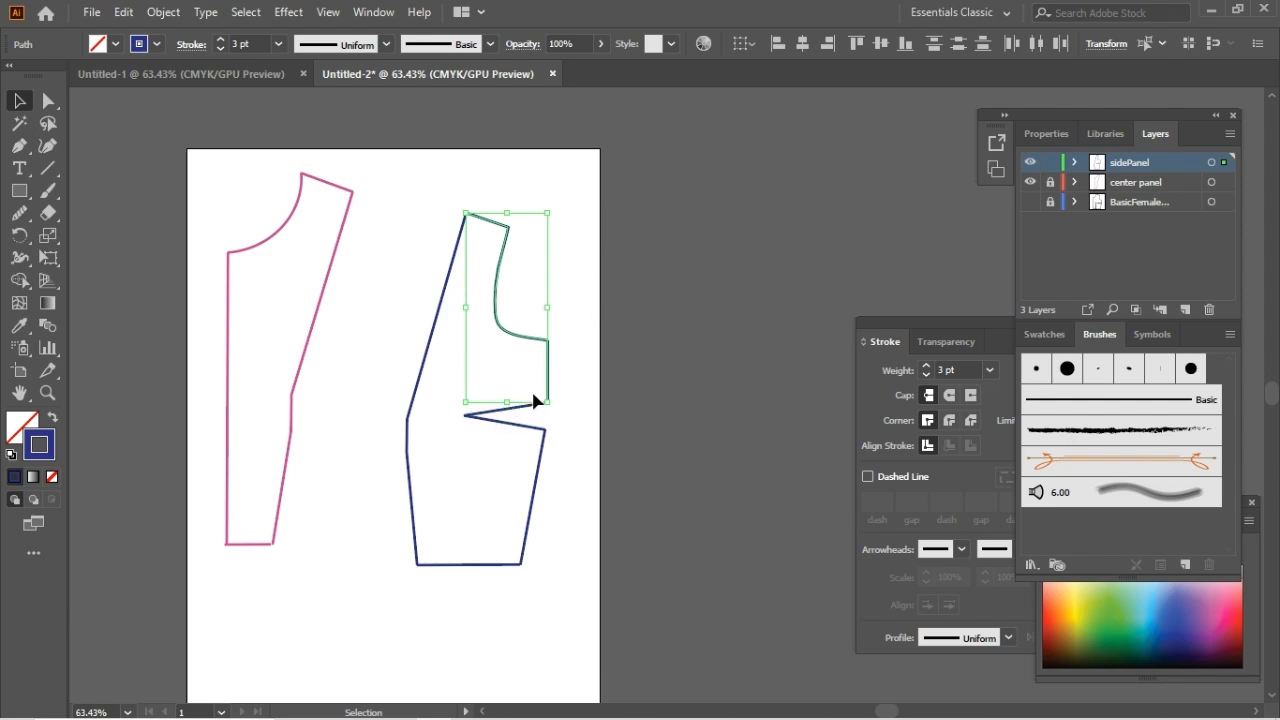
pyautogui.keyDown('shift'); pyautogui.click(484, 414); pyautogui.keyUp('shift')
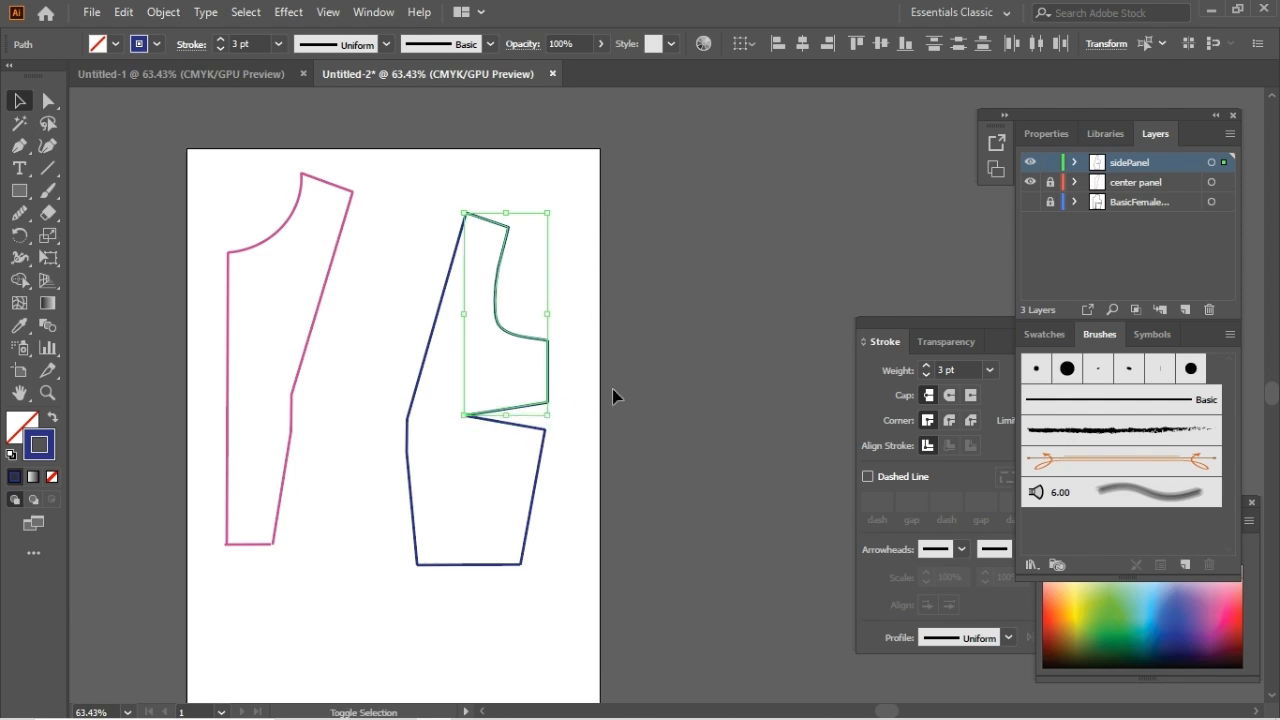
pyautogui.rightClick(531, 343)
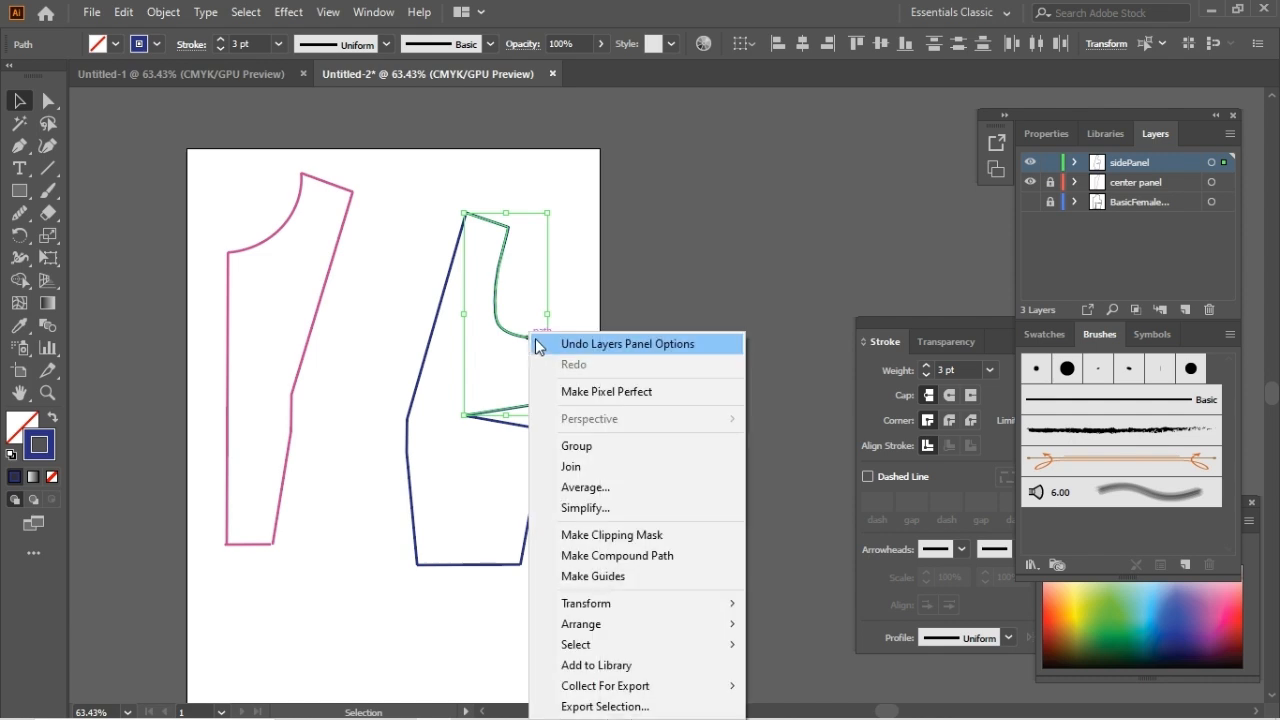
pyautogui.click(594, 446)
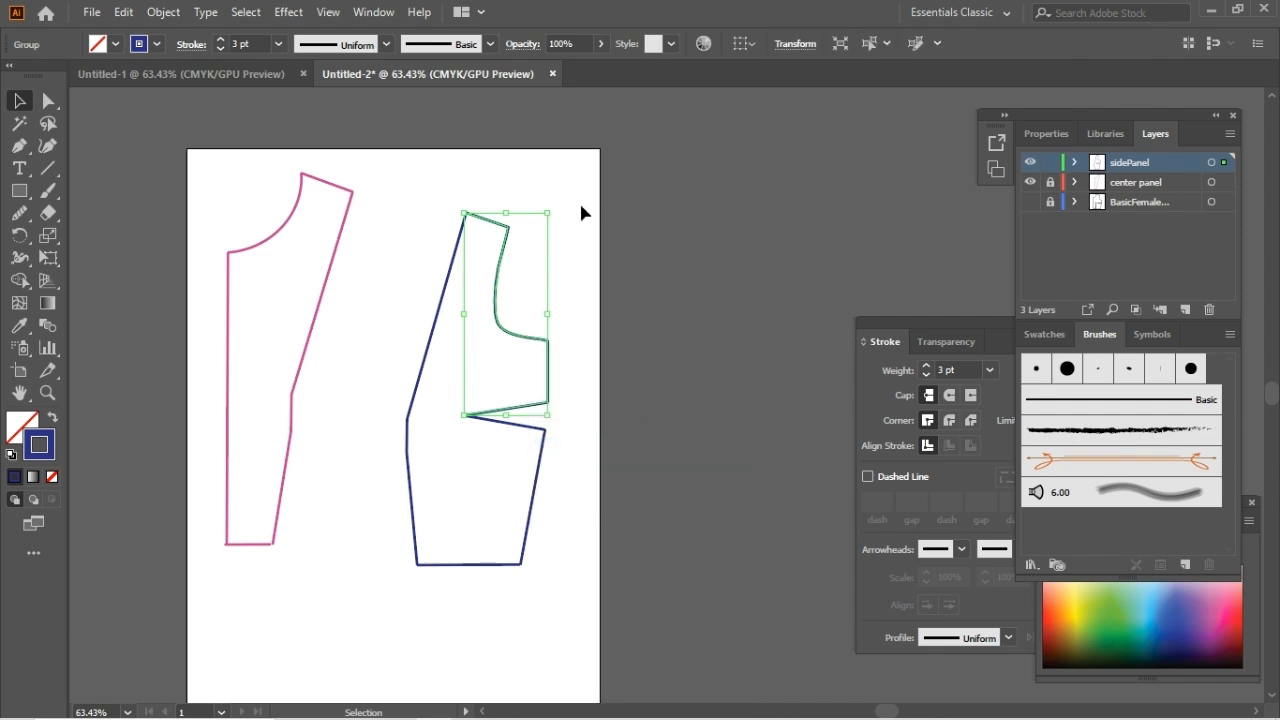
# - Rotate the upper armhole group clockwise to match the lower dart leg's slope, and shift it until the two dart legs overlap
pyautogui.moveTo(555, 211); pyautogui.dragTo(592, 238)
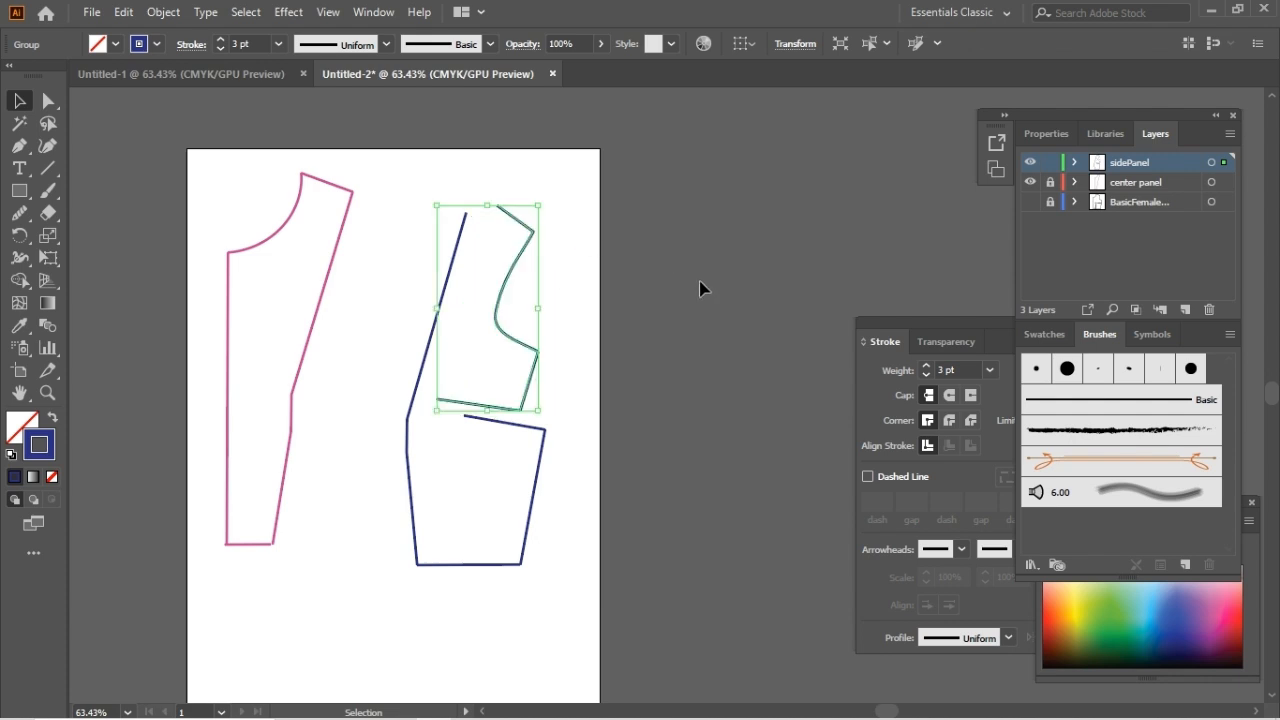
pyautogui.press('Right')
pyautogui.press('Right')
pyautogui.press('Right')
pyautogui.press('Right')
pyautogui.press('Right')
pyautogui.press('Right')
pyautogui.press('Right')
pyautogui.press('Right')
pyautogui.press('Right')
pyautogui.press('Right')
pyautogui.press('Right')
pyautogui.press('Right')
pyautogui.press('Right')
pyautogui.press('Right')
pyautogui.press('Right')
pyautogui.press('Right')
pyautogui.press('Right')
pyautogui.press('Right')
pyautogui.press('Right')
pyautogui.press('Right')
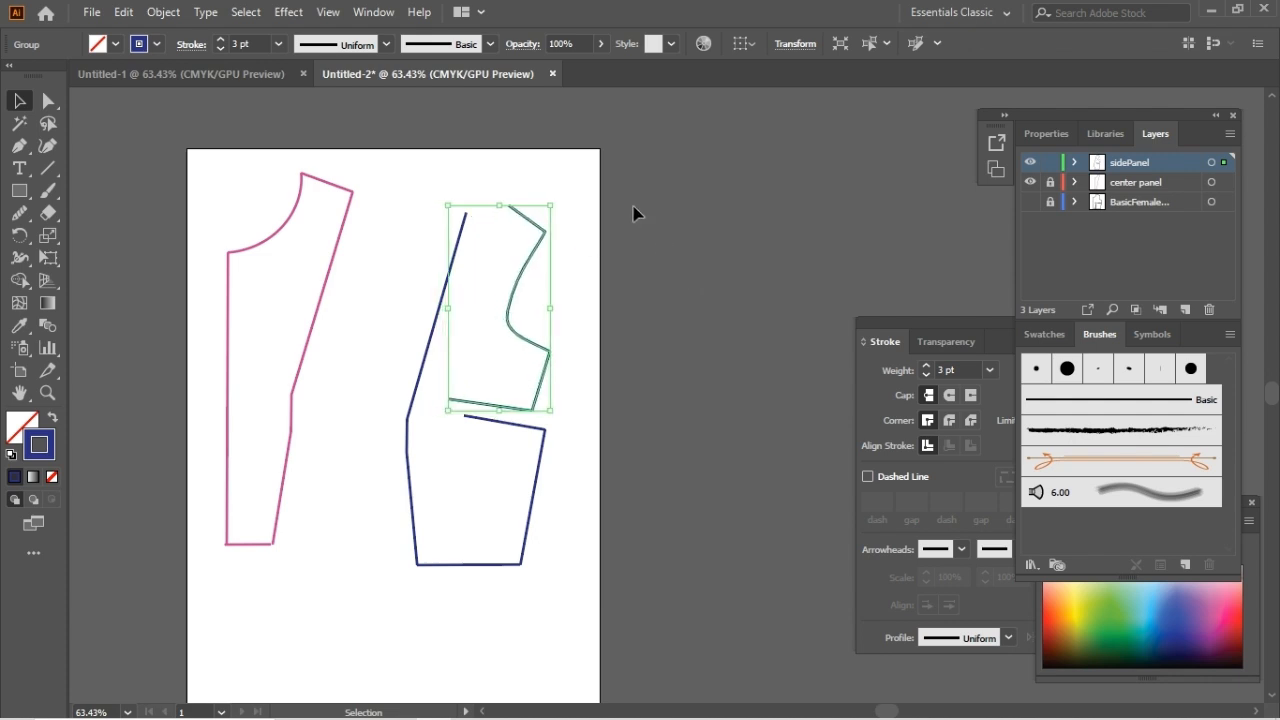
pyautogui.press('Right')
pyautogui.press('Right')
pyautogui.press('Right')
pyautogui.press('Right')
pyautogui.press('Right')
pyautogui.press('Right')
pyautogui.press('Right')
pyautogui.press('Right')
pyautogui.press('Right')
pyautogui.press('Right')
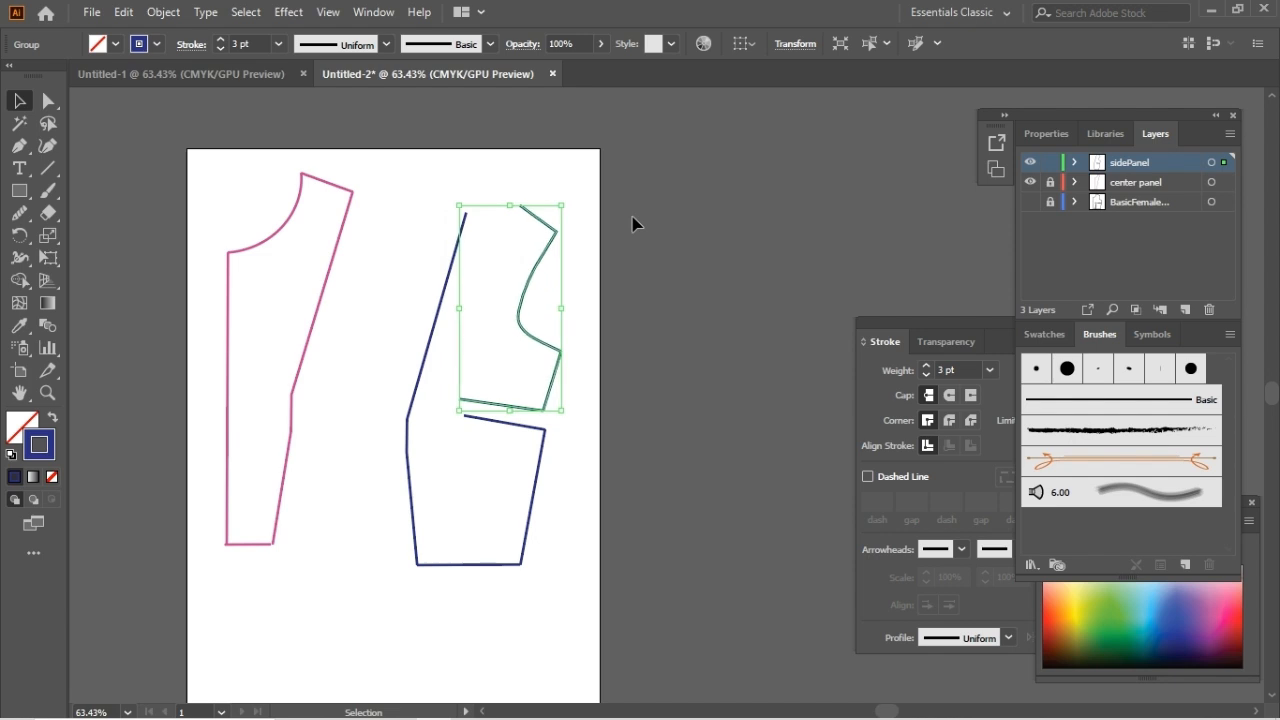
pyautogui.press('Right')
pyautogui.press('Right')
pyautogui.press('Right')
pyautogui.press('Down')
pyautogui.press('Down')
pyautogui.press('Down')
pyautogui.press('Down')
pyautogui.press('Down')
pyautogui.press('Down')
pyautogui.press('Down')
pyautogui.press('Down')
pyautogui.press('Down')
pyautogui.press('Down')
pyautogui.press('Down')
pyautogui.press('Down')
pyautogui.press('Down')
pyautogui.press('Down')
pyautogui.press('Down')
pyautogui.press('Down')
pyautogui.press('Down')
pyautogui.press('Down')
pyautogui.press('Down')
pyautogui.press('Down')
pyautogui.press('Down')
pyautogui.press('Down')
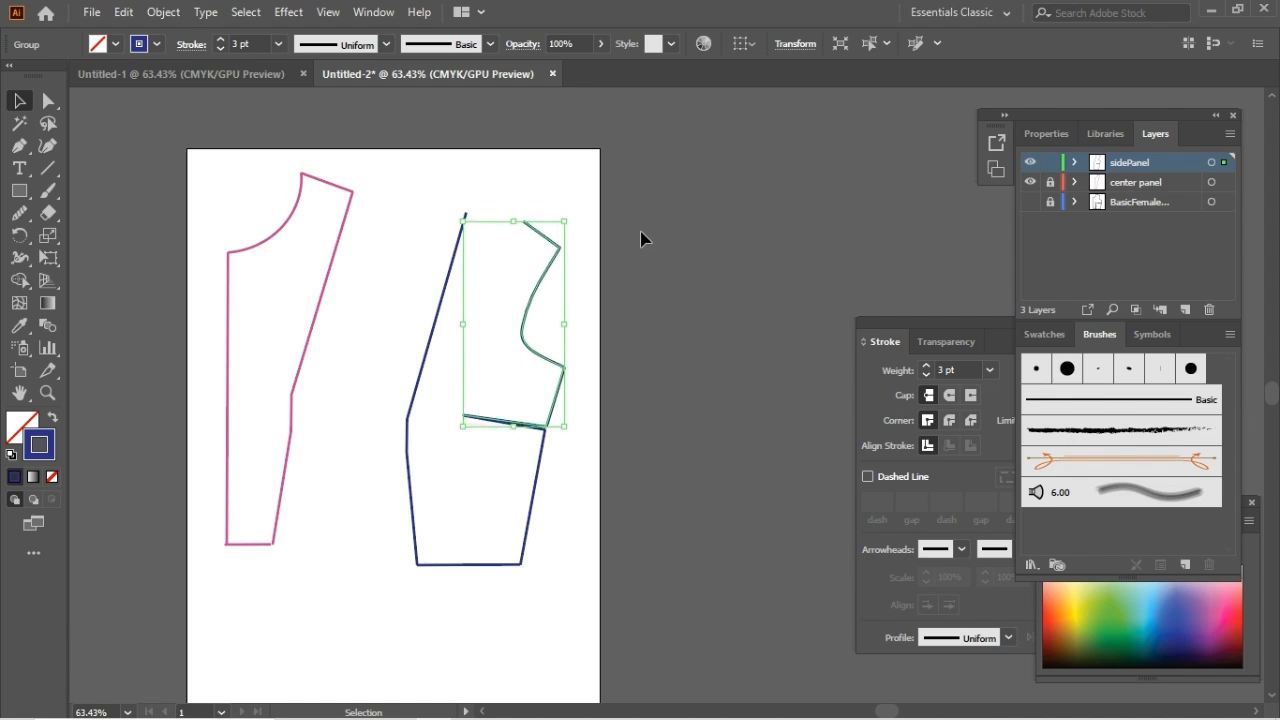
pyautogui.press('Left')
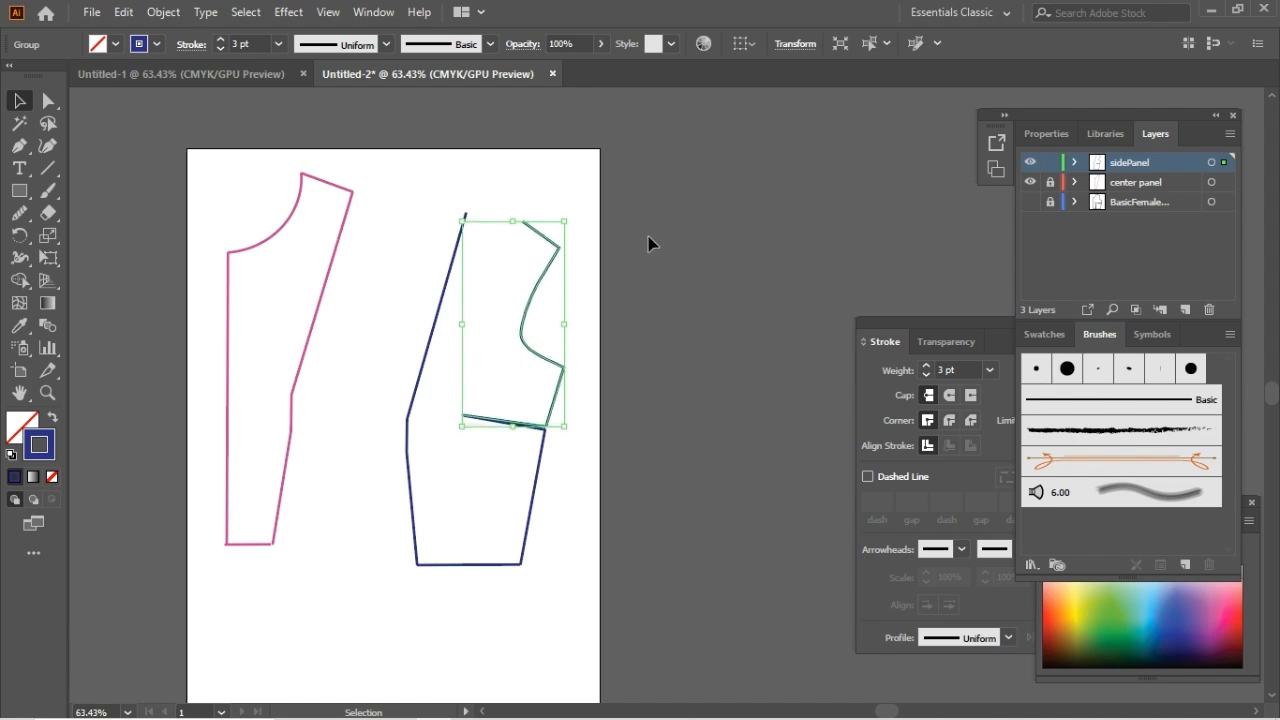
# - Fine-tune the group's rotation slightly clockwise and nudge it so the dart legs coincide and meet at the side seam
pyautogui.moveTo(572, 215); pyautogui.dragTo(577, 216)
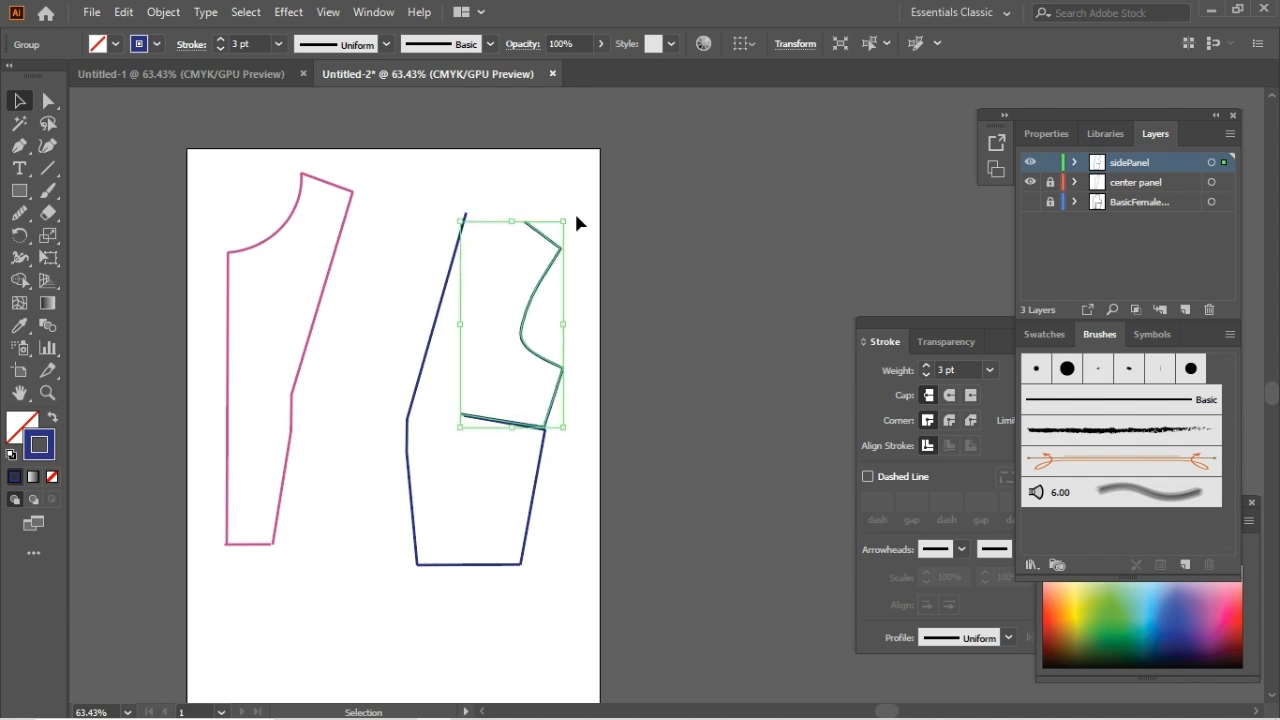
pyautogui.press('Right')
pyautogui.press('Right')
pyautogui.press('Right')
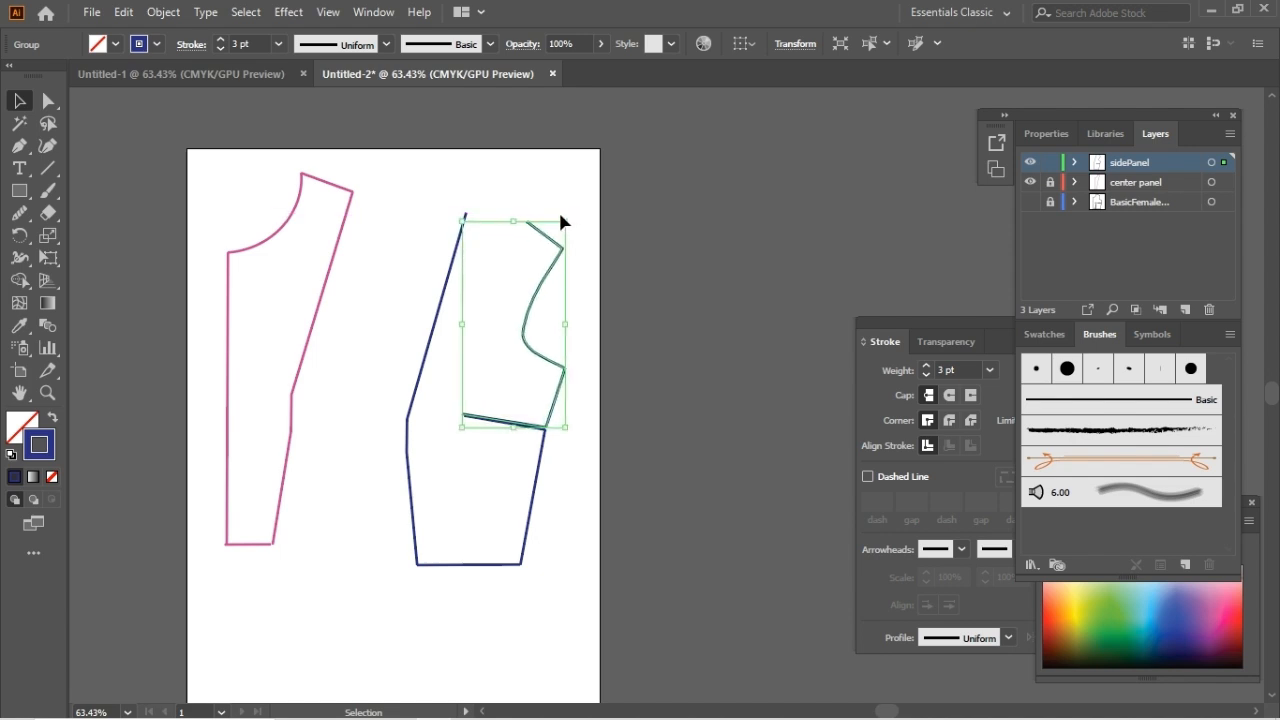
pyautogui.press('Down')
pyautogui.press('Down')
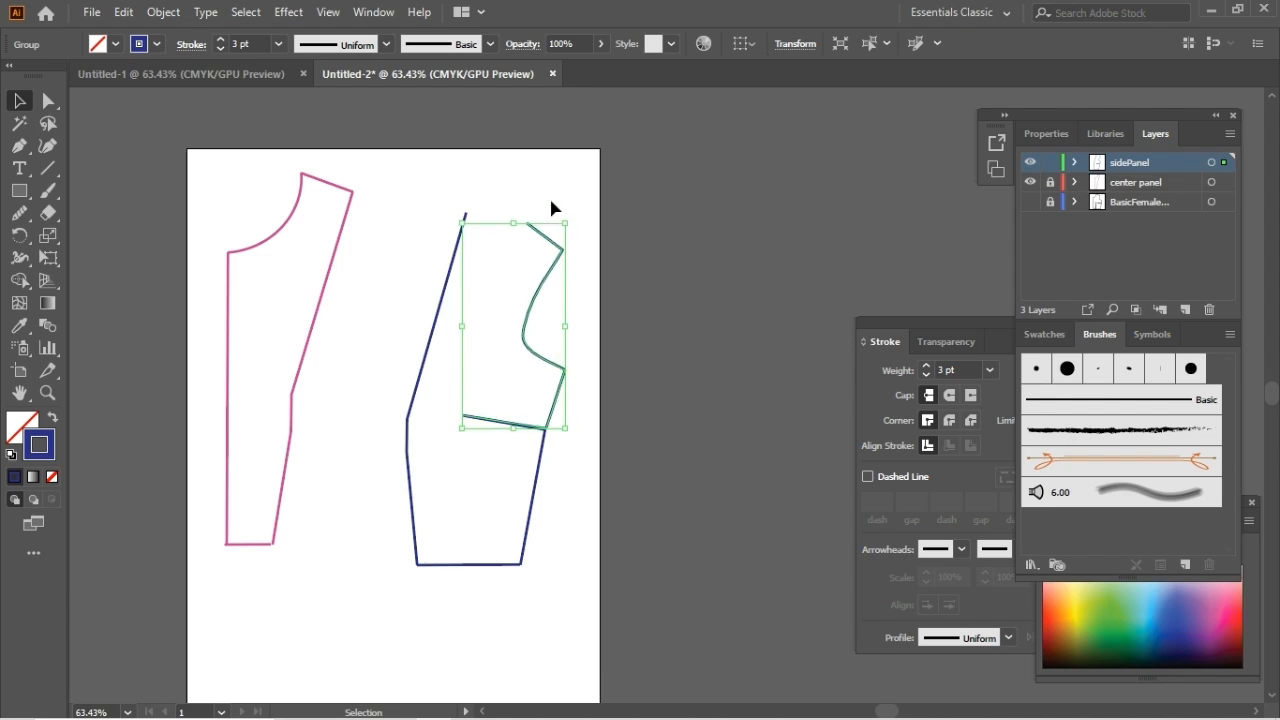
pyautogui.click(557, 195)
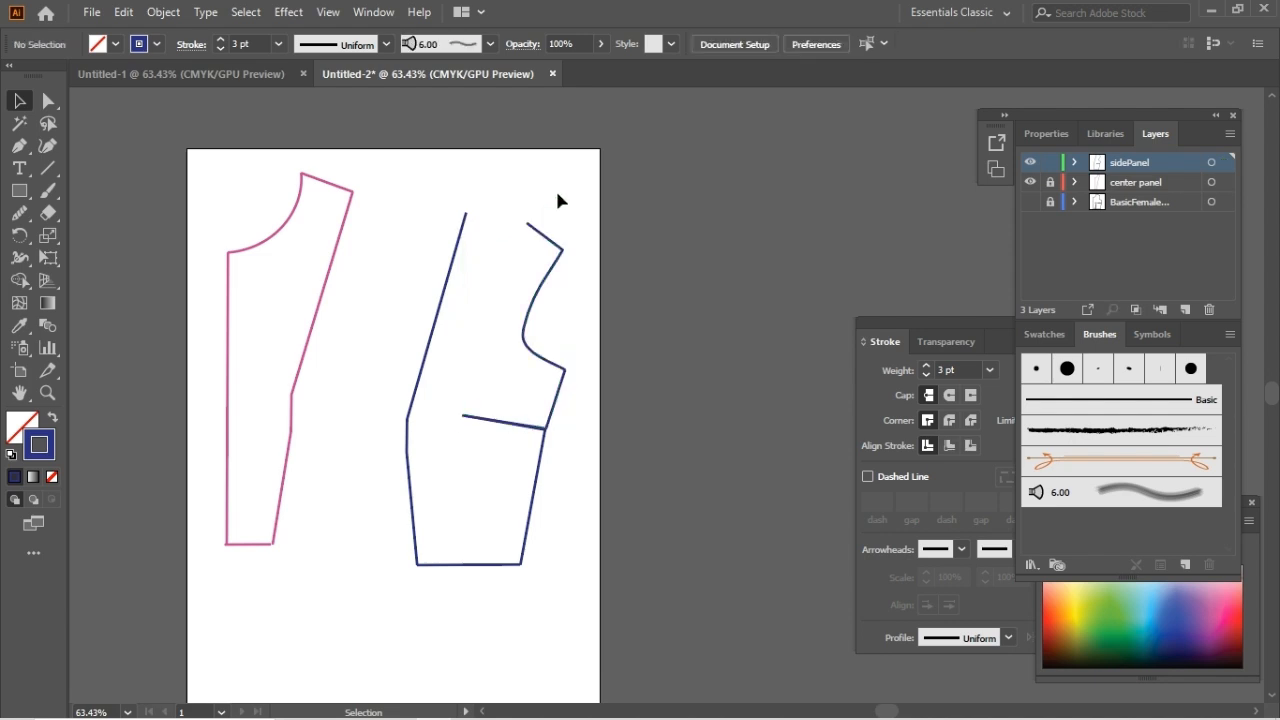
# - Move the upper anchor point of the side panel's princess line to the inner end of the rotated shoulder line
pyautogui.click(437, 316)
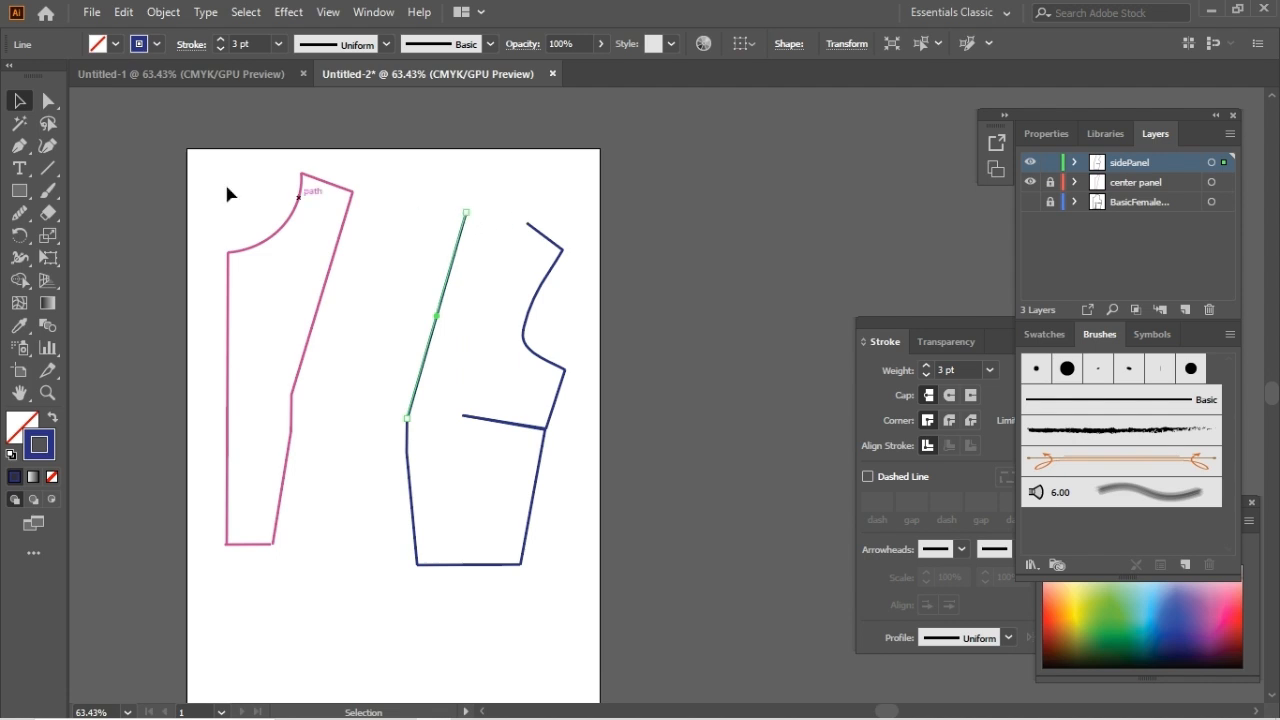
pyautogui.click(48, 101)
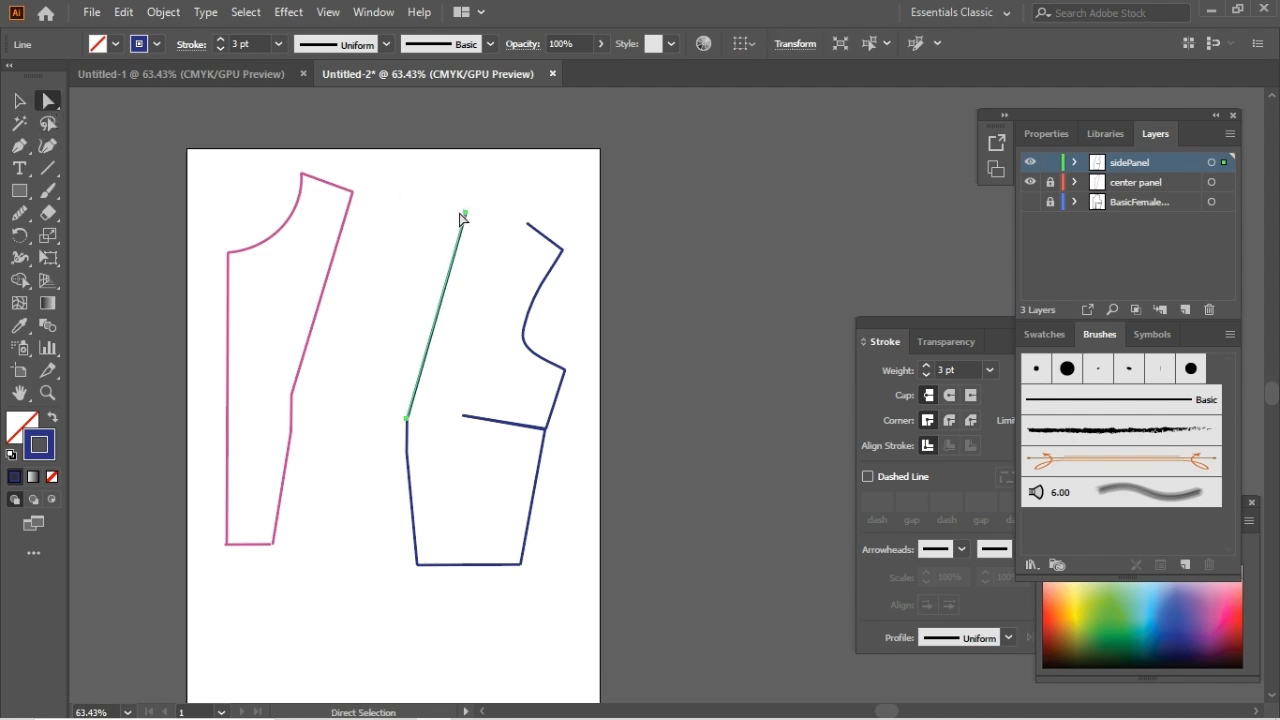
pyautogui.click(462, 215)
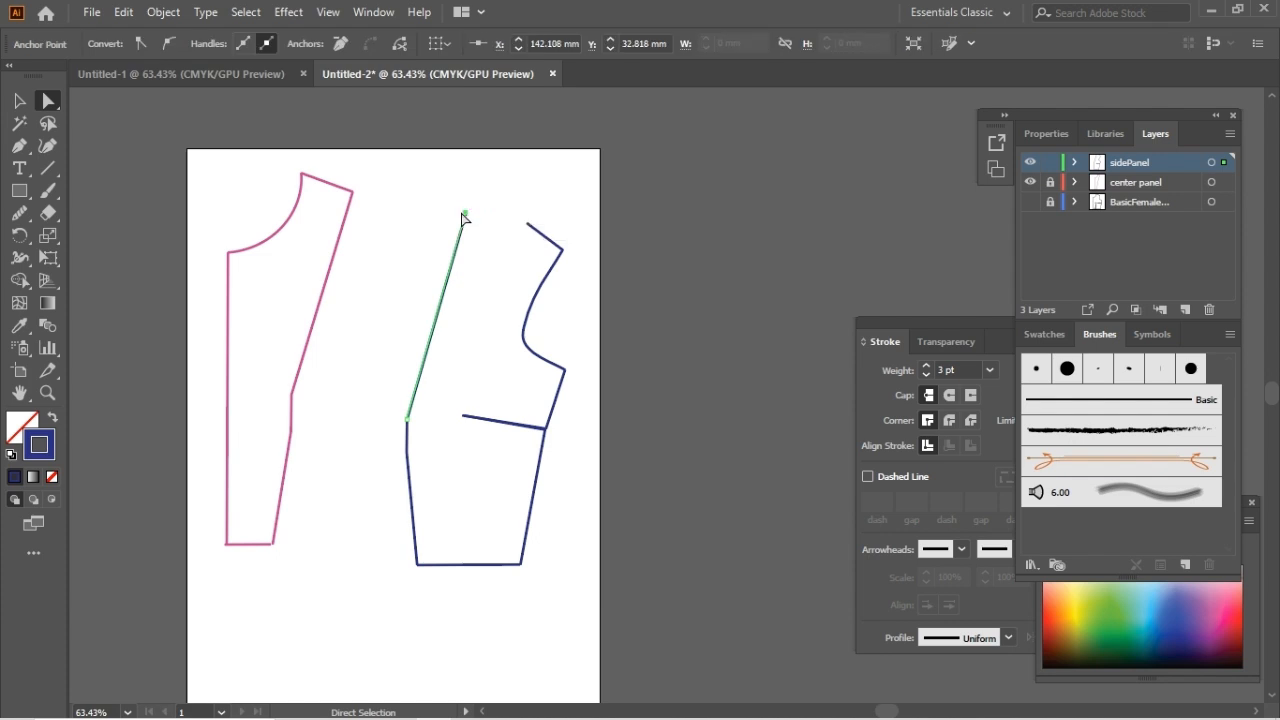
pyautogui.moveTo(465, 213); pyautogui.dragTo(528, 226)
pyautogui.click(503, 211)
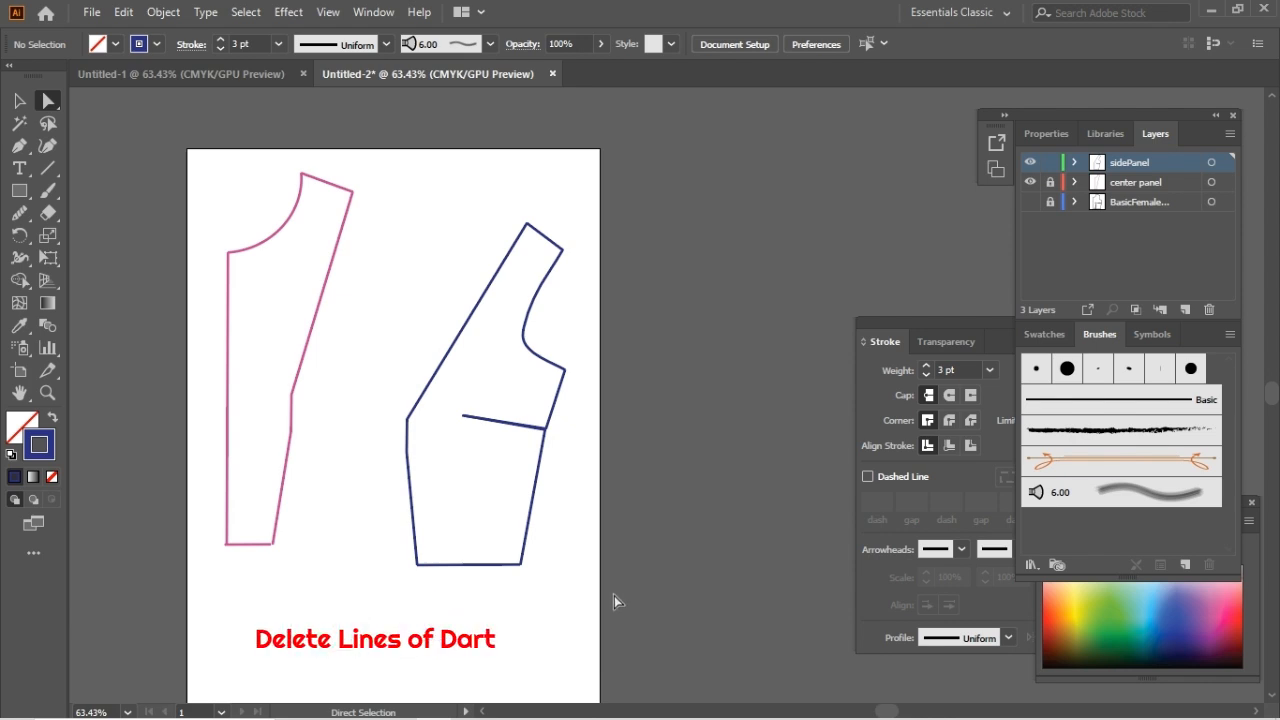
# - Delete the leftover dart lines inside the side panel
pyautogui.click(491, 422)
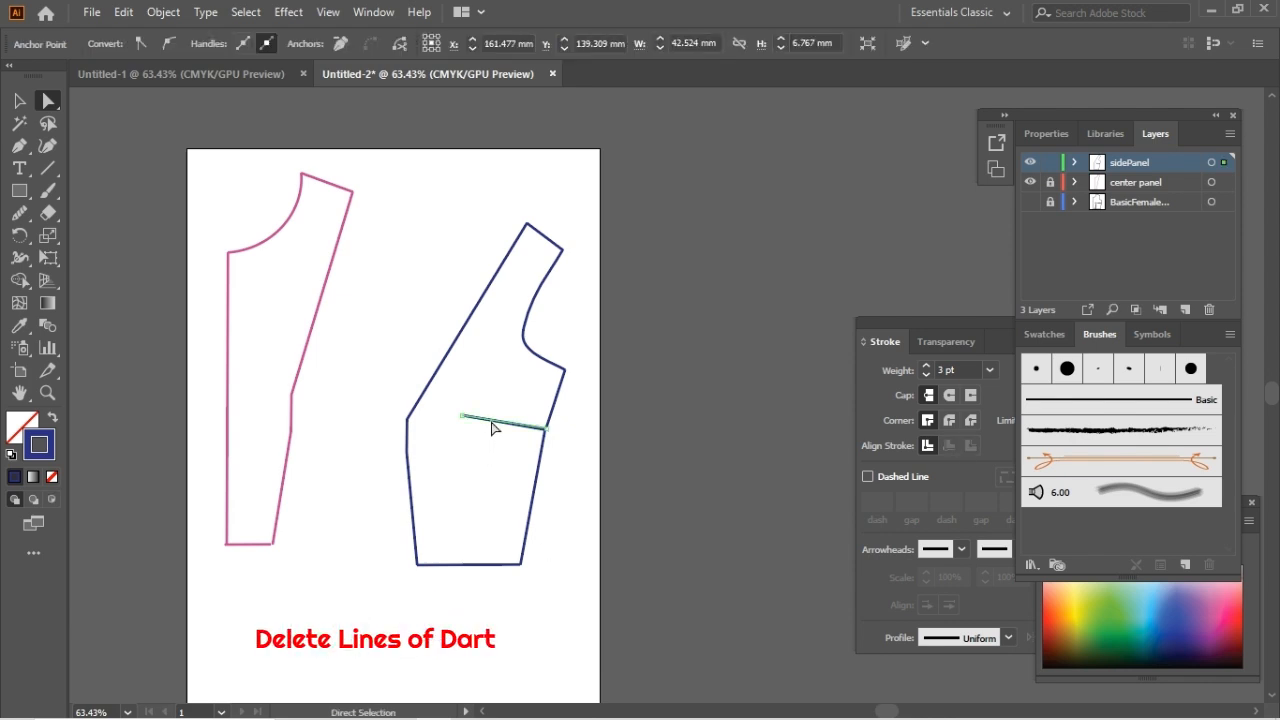
pyautogui.press('Delete')
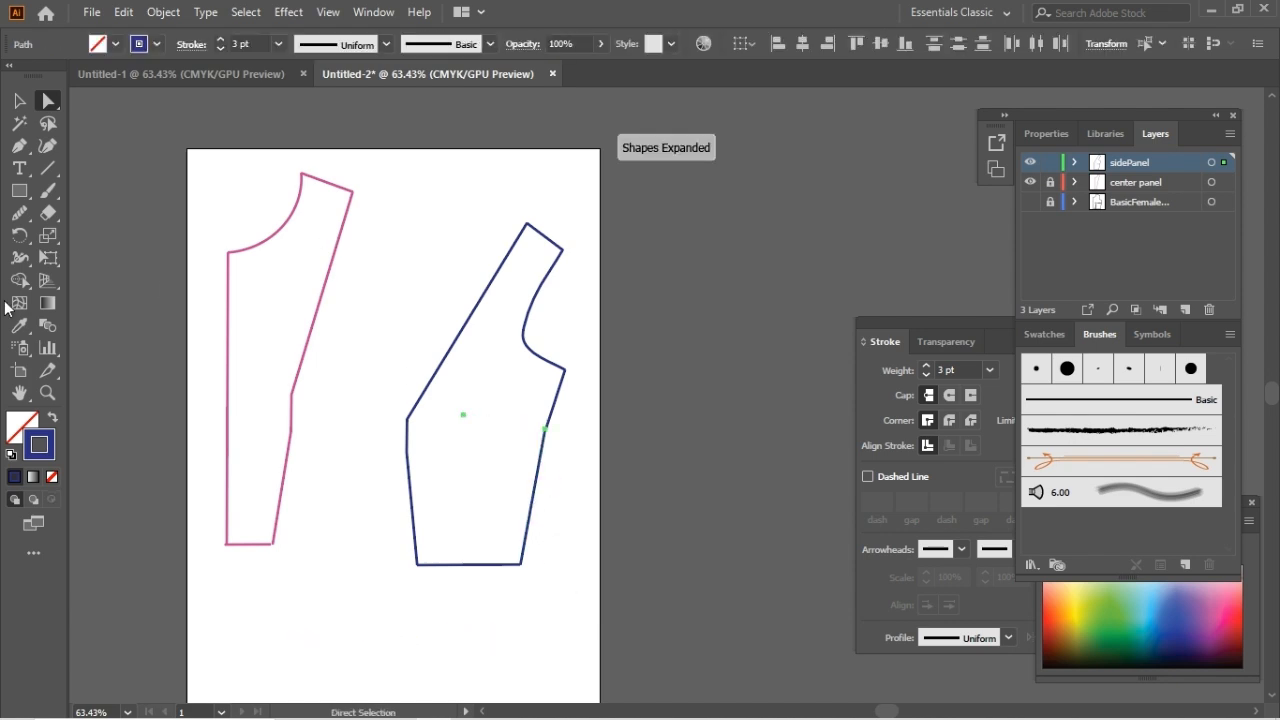
pyautogui.click(380, 650)
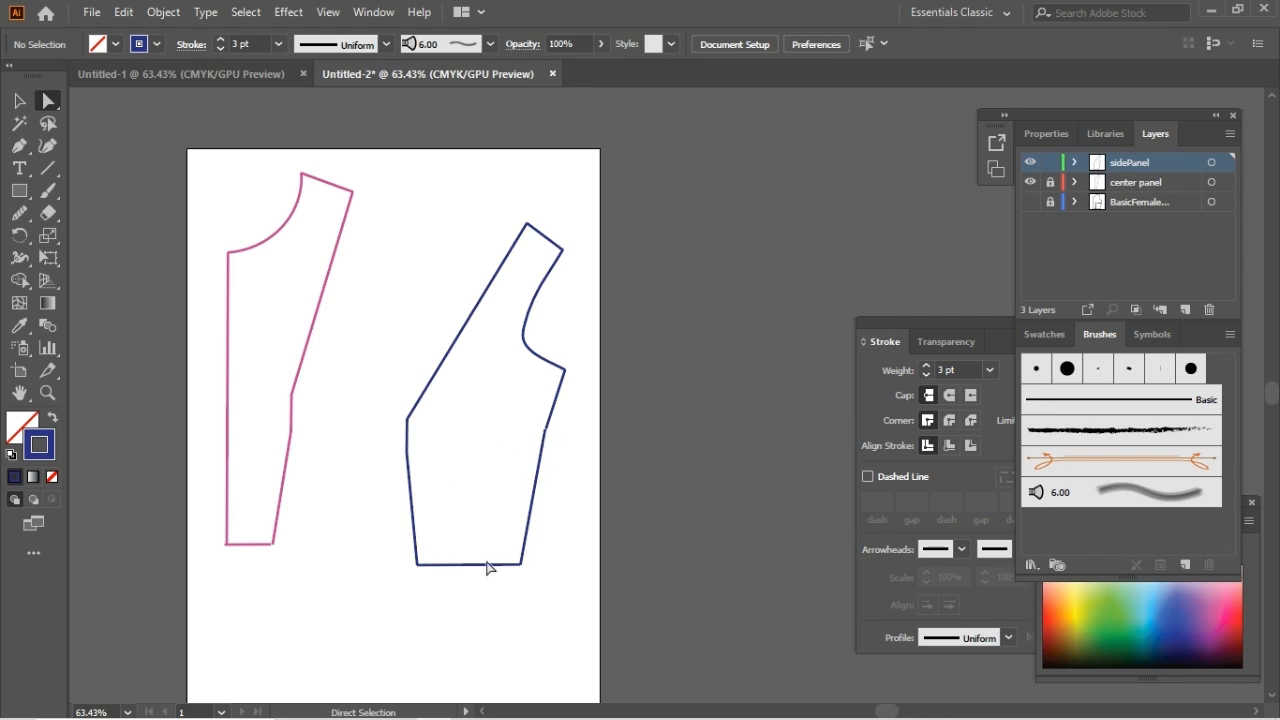
# - Delete the BasicFemaleBodiceBlock layer together with its artwork
pyautogui.click(1154, 202)
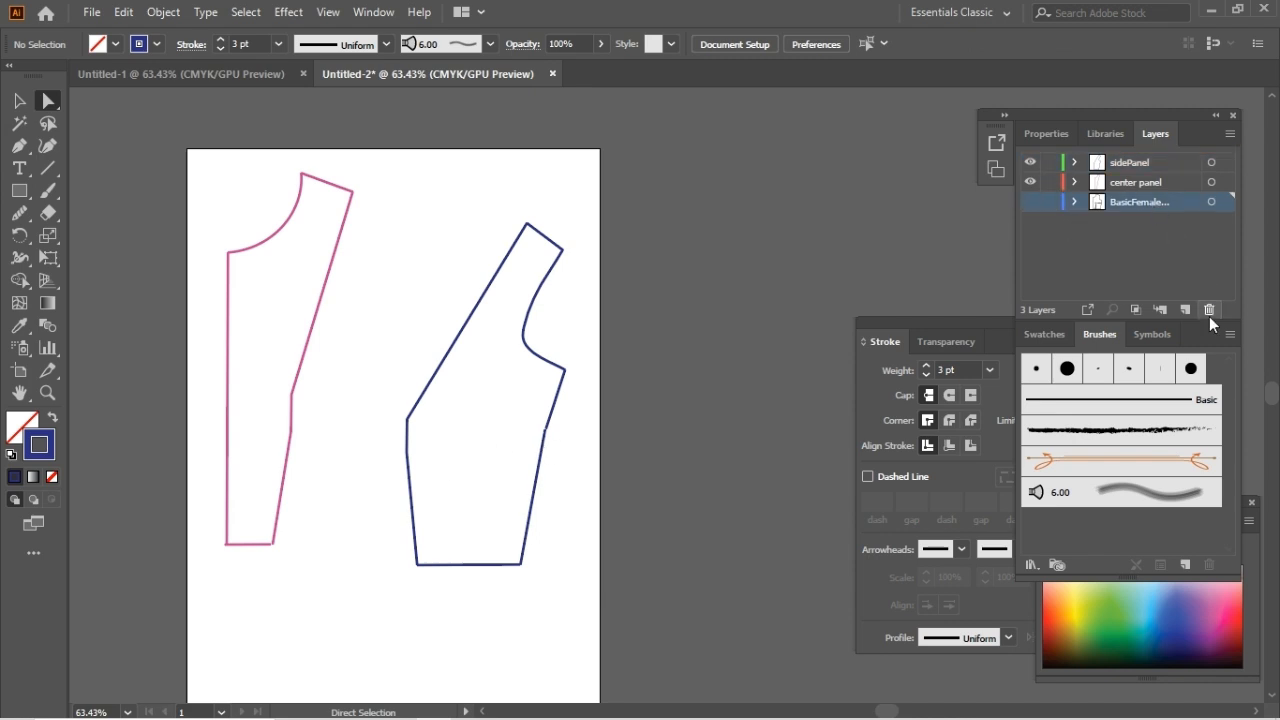
pyautogui.click(1208, 310)
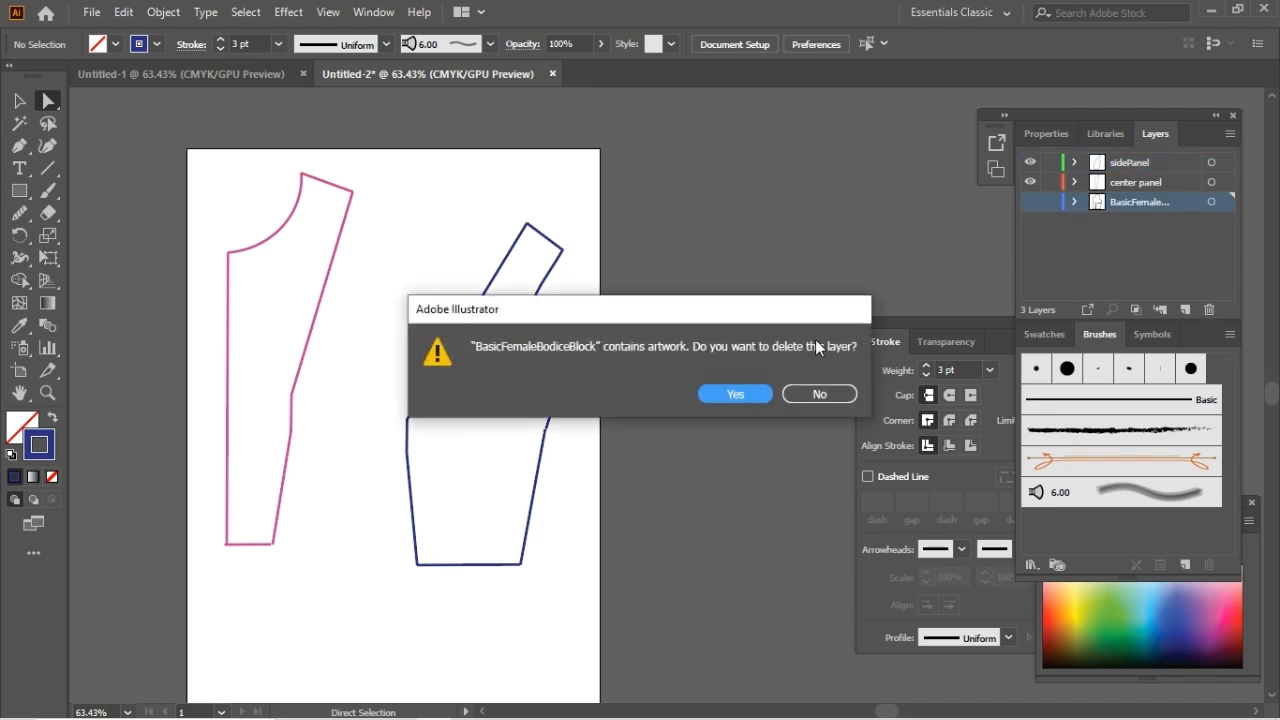
pyautogui.click(742, 393)
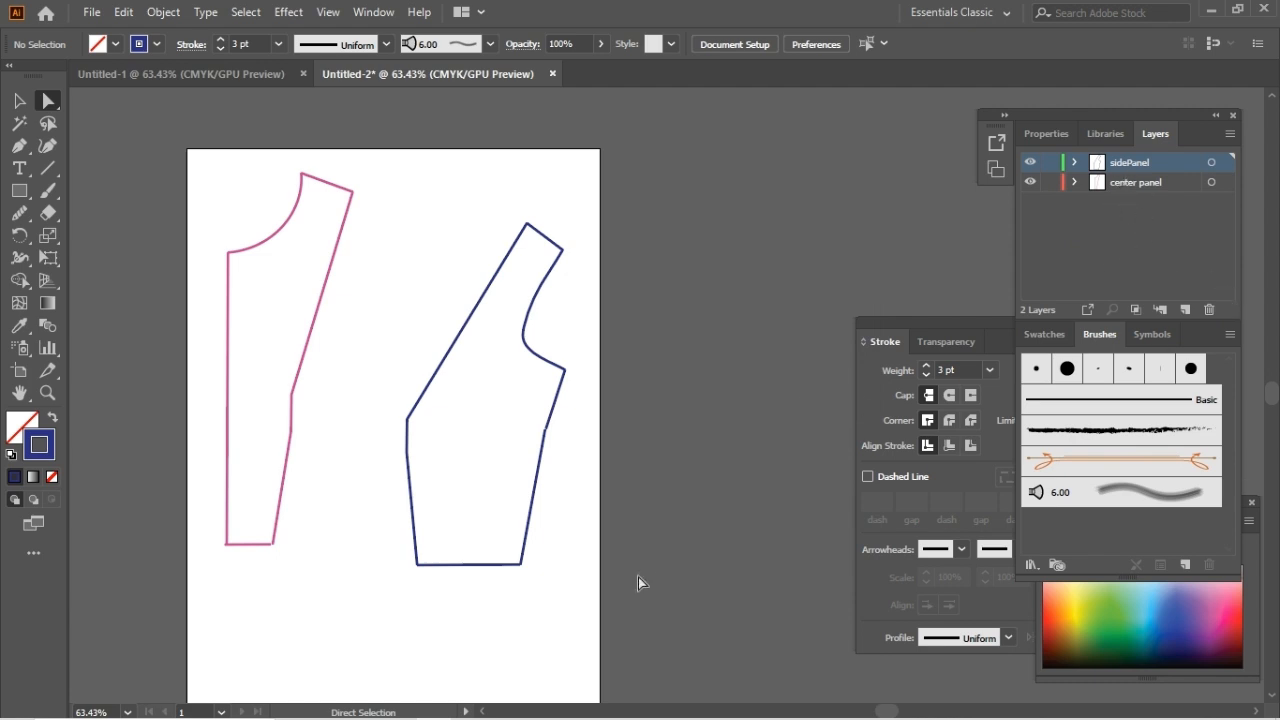
# - Recolor the outlines of both the center panel and the side panel to black
pyautogui.click(19, 101)
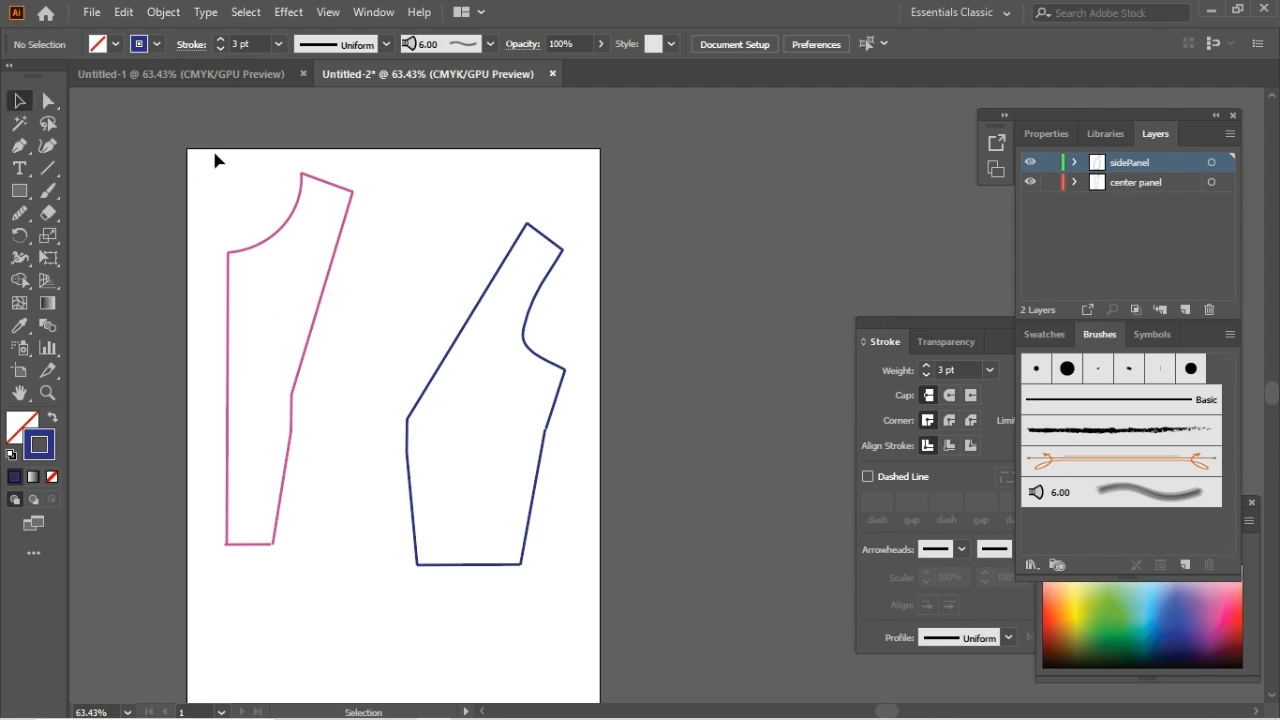
pyautogui.moveTo(189, 140)
pyautogui.mouseDown()
pyautogui.moveTo(635, 596)
pyautogui.moveTo(655, 657)
pyautogui.mouseUp()
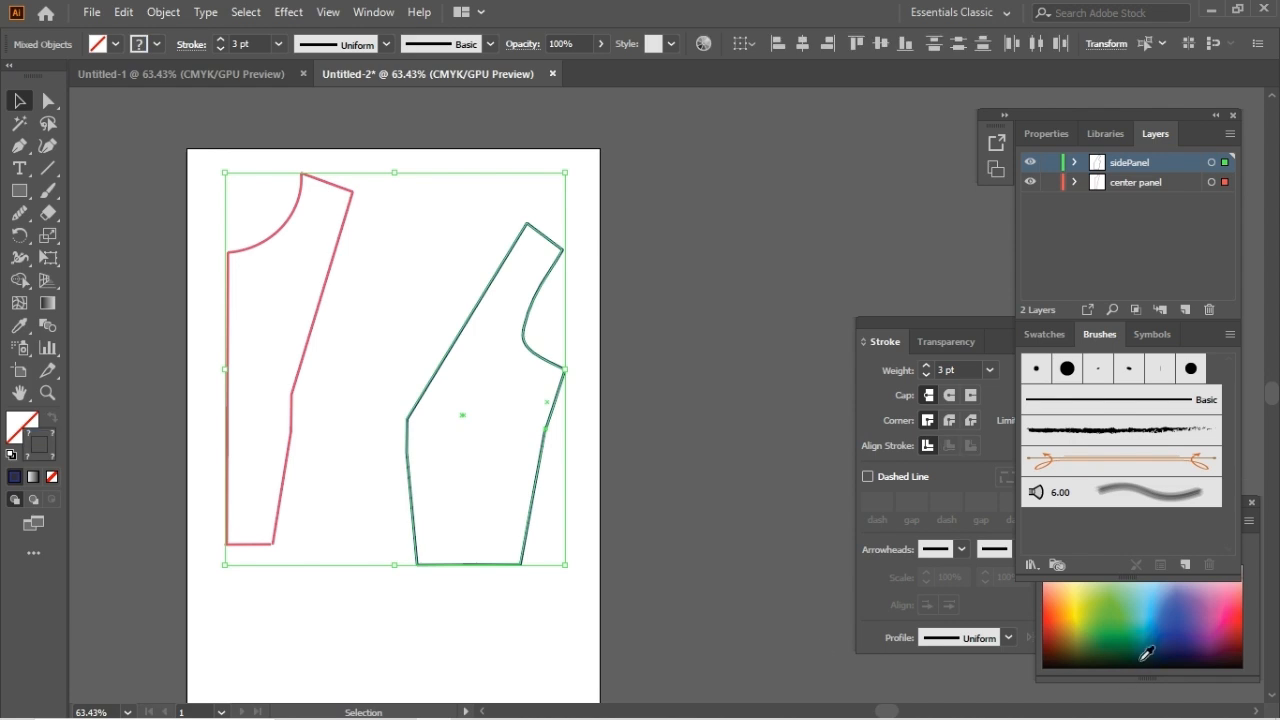
pyautogui.click(1201, 657)
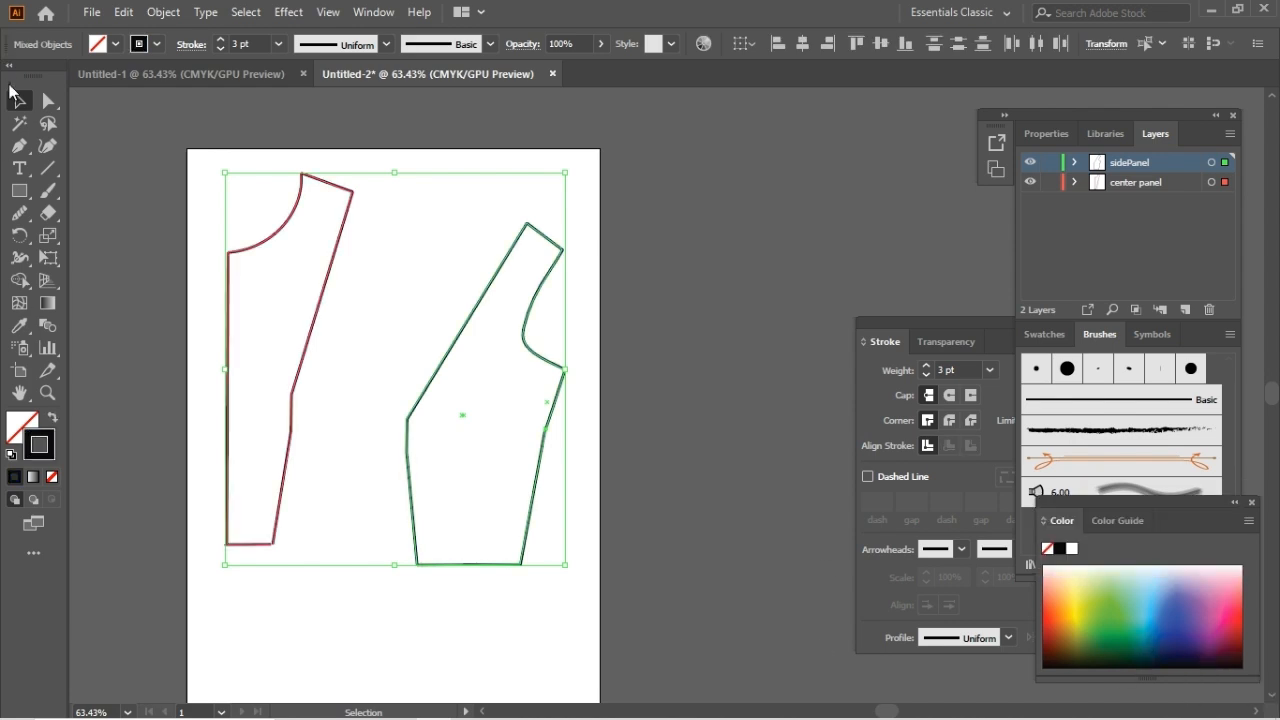
pyautogui.click(659, 279)
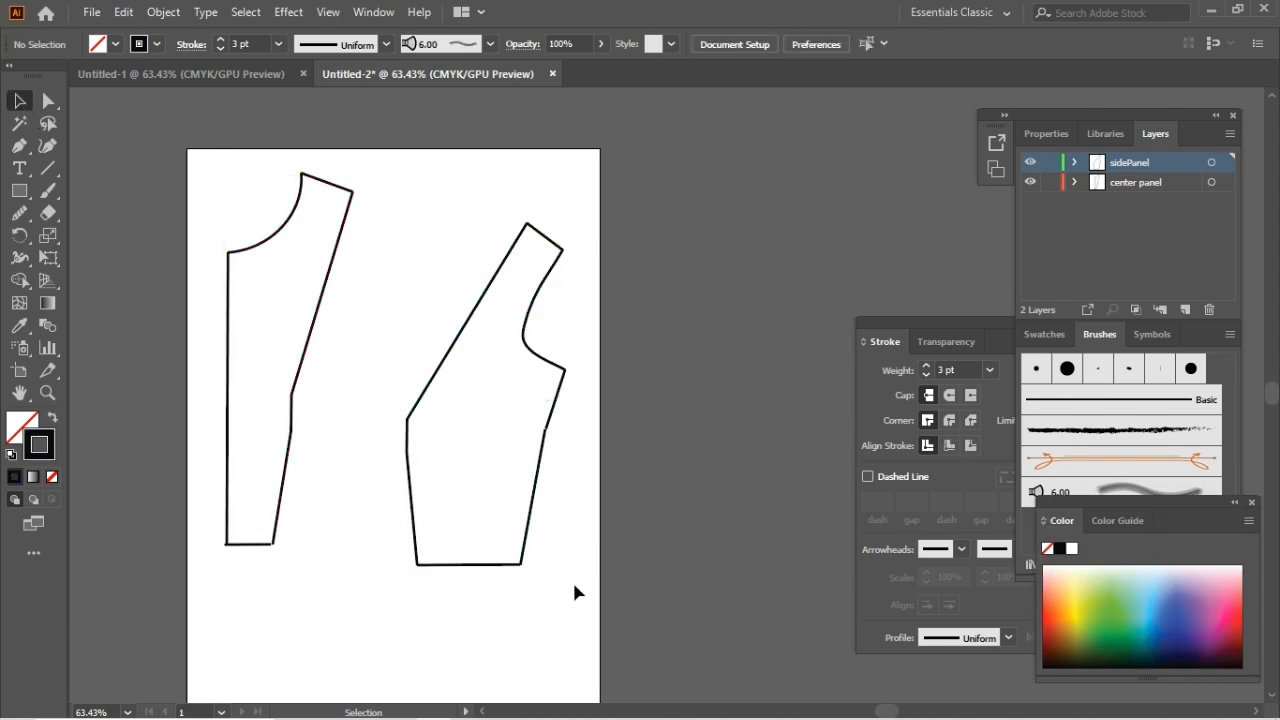
# - Group the paths of the side panel, and group the paths of the center panel separately
pyautogui.moveTo(421, 247); pyautogui.dragTo(411, 222)
pyautogui.rightClick(530, 360)
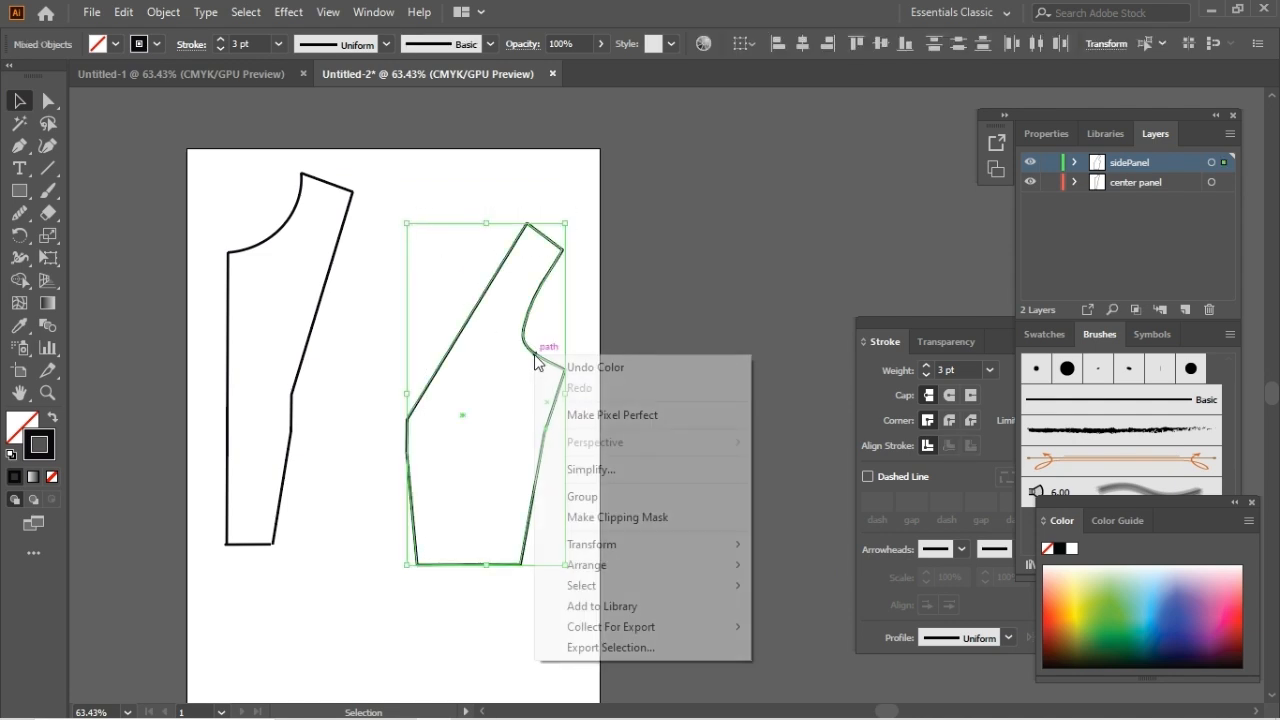
pyautogui.click(609, 498)
pyautogui.click(702, 316)
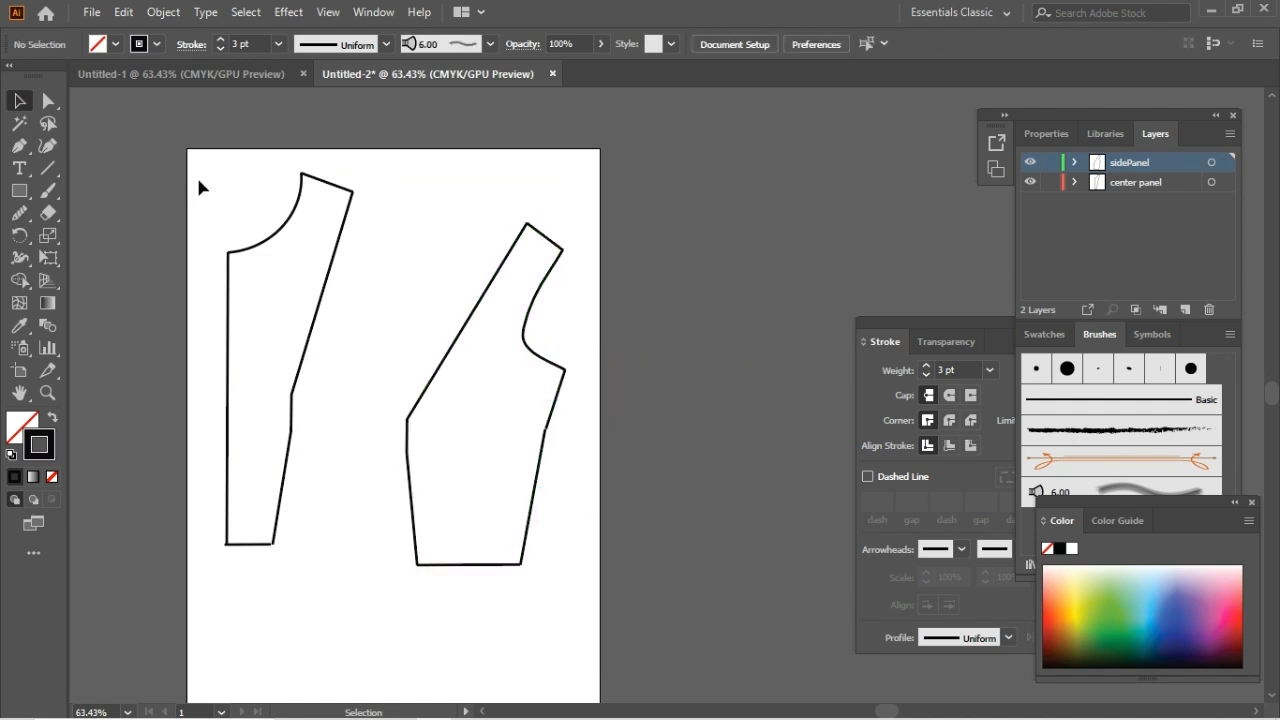
pyautogui.moveTo(351, 272); pyautogui.dragTo(320, 563)
pyautogui.rightClick(282, 501)
pyautogui.click(362, 335)
pyautogui.click(814, 320)
# - Move the whole side panel close beside the center panel so their hems line up
pyautogui.click(543, 457)
pyautogui.moveTo(429, 382); pyautogui.dragTo(419, 446)
pyautogui.hotkey('ctrl', 'z')
pyautogui.rightClick(406, 435)
pyautogui.click(444, 440)
pyautogui.moveTo(554, 371); pyautogui.dragTo(444, 345)
pyautogui.click(597, 384)
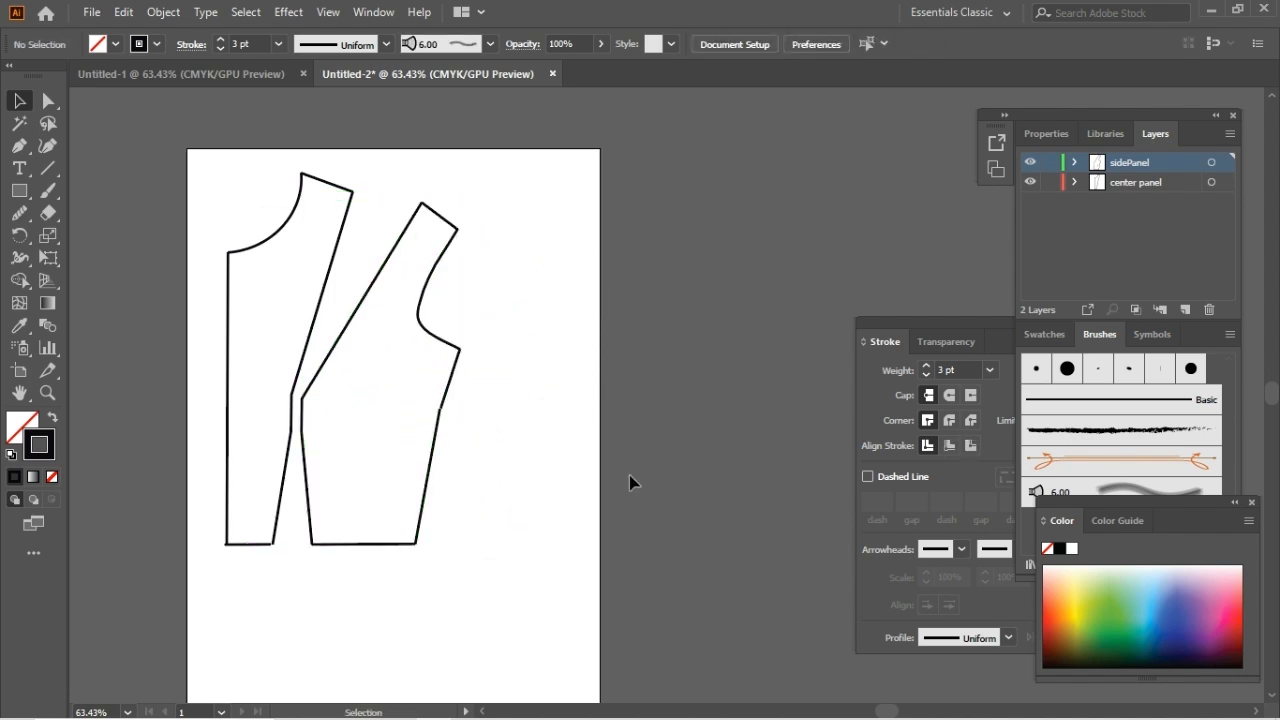
# - Draw a vertical grainline near the side panel's princess edge with arrowheads at both ends and a 0.75 pt stroke
pyautogui.click(46, 170)
pyautogui.moveTo(322, 393); pyautogui.dragTo(322, 488)
pyautogui.moveTo(909, 322); pyautogui.dragTo(843, 296)
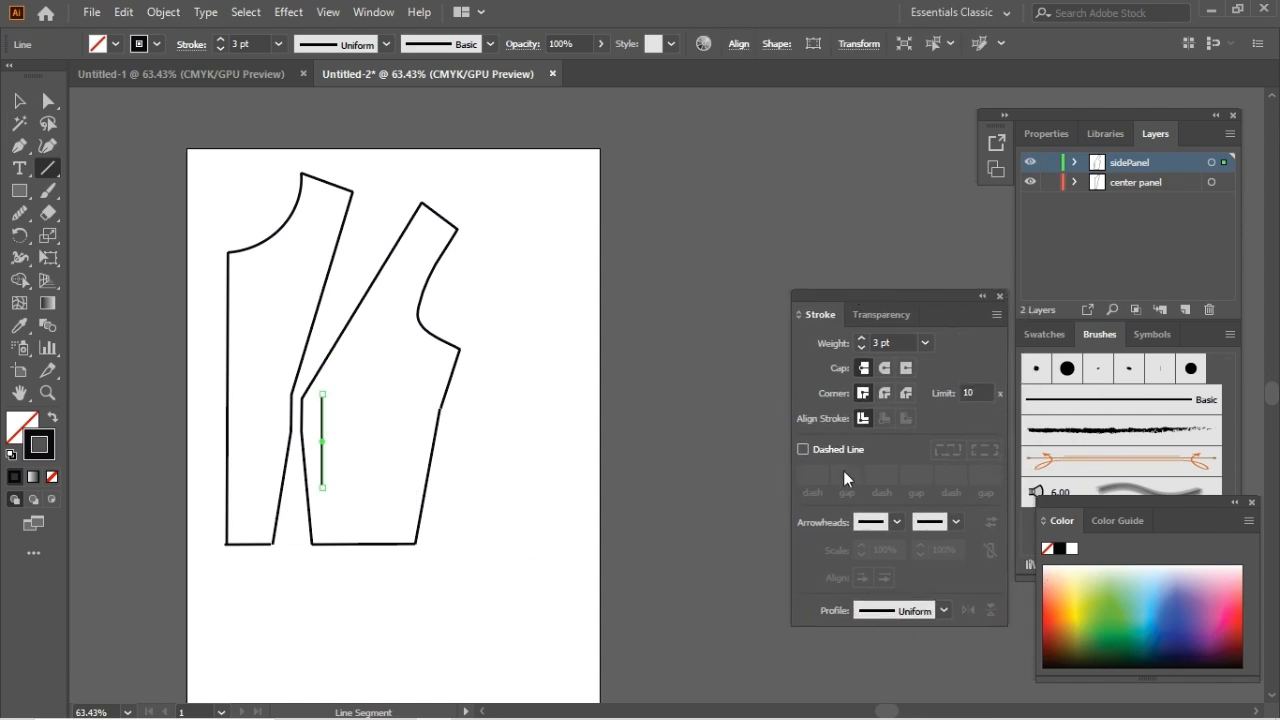
pyautogui.click(896, 521)
pyautogui.click(824, 294)
pyautogui.click(955, 521)
pyautogui.click(882, 297)
pyautogui.click(220, 49)
pyautogui.click(220, 49)
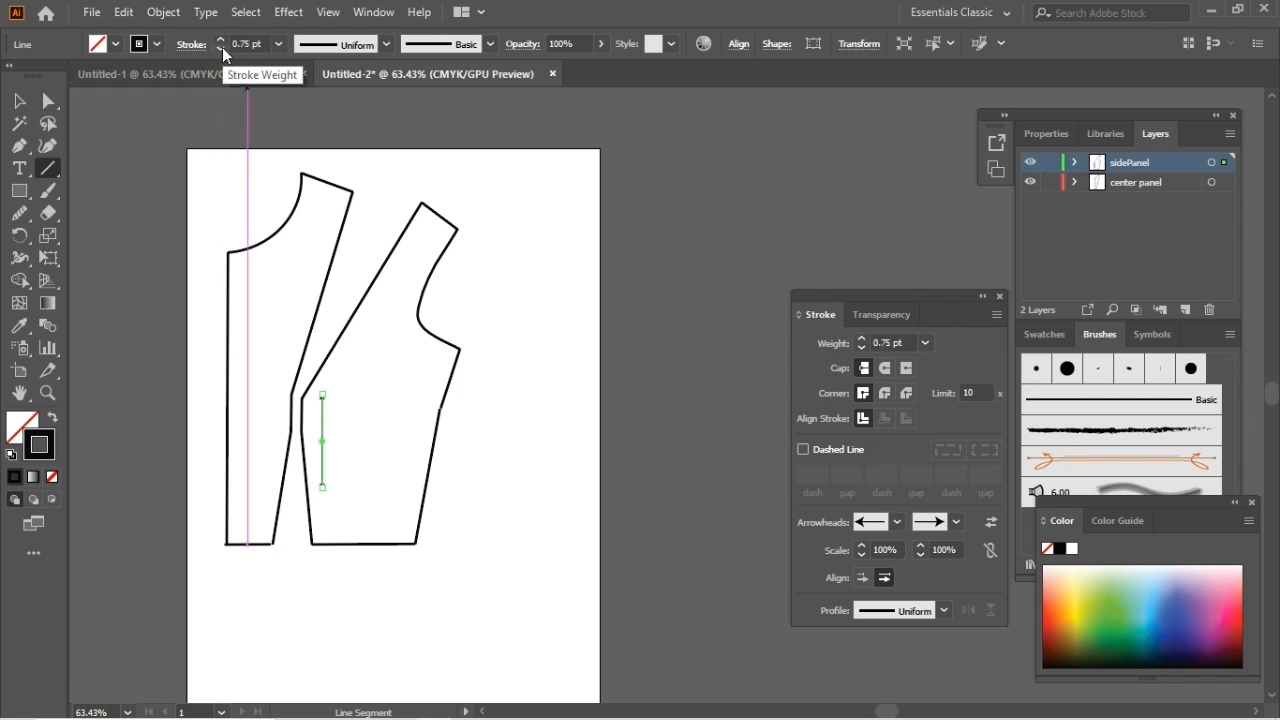
# - Copy the side panel's grainline and place the duplicate next to the center panel's straight front edge
pyautogui.click(19, 100)
pyautogui.click(495, 359)
pyautogui.click(323, 468)
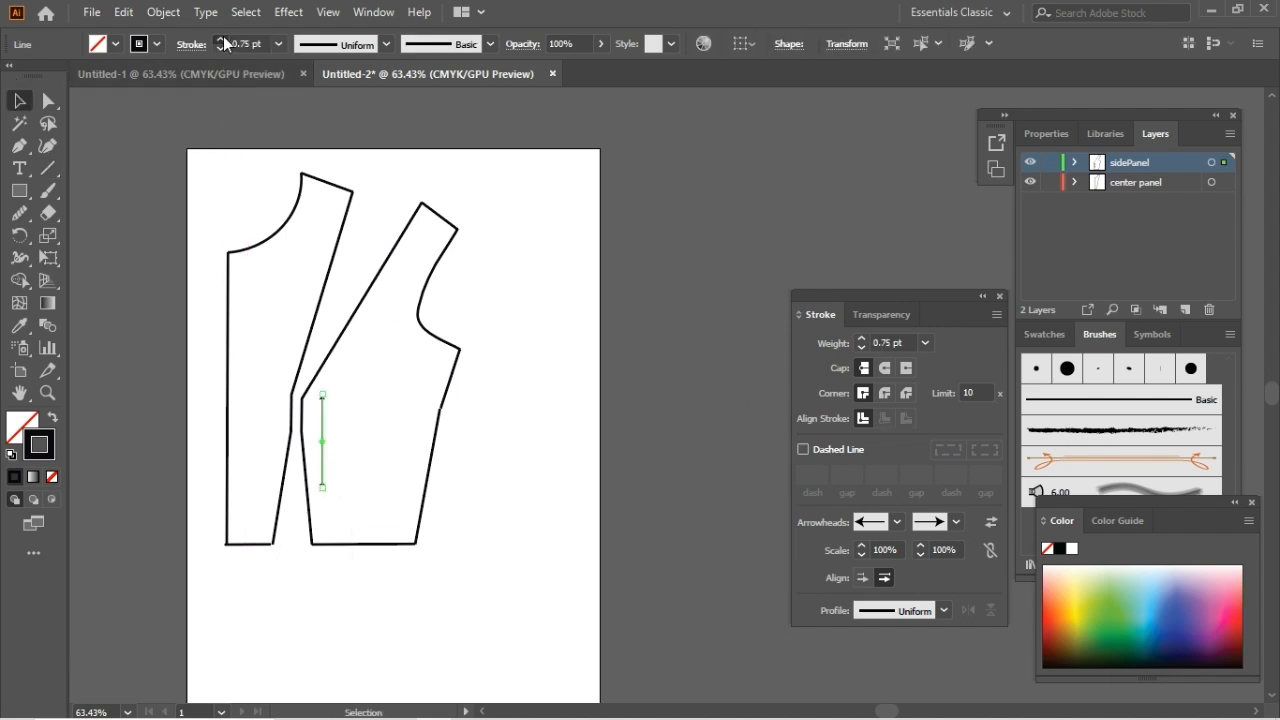
pyautogui.hotkey('ctrl', 'c')
pyautogui.hotkey('ctrl', 'v')
pyautogui.moveTo(664, 391); pyautogui.dragTo(240, 368)
# - Add a CF text label, turned vertically, beside the center panel's grainline
pyautogui.press('t')
pyautogui.click(514, 418)
pyautogui.press('BackSpace')
pyautogui.write('CF')
pyautogui.press('Escape')
pyautogui.moveTo(528, 425); pyautogui.dragTo(256, 392)
pyautogui.click(531, 457)
pyautogui.click(520, 462)
# - Duplicate the CF label and change the copy's text to SIDE PANEL
pyautogui.click(254, 384)
pyautogui.hotkey('ctrl', 'c')
pyautogui.hotkey('ctrl', 'v')
pyautogui.moveTo(668, 390)
pyautogui.mouseDown()
pyautogui.moveTo(668, 424)
pyautogui.moveTo(667, 383)
pyautogui.mouseUp()
pyautogui.doubleClick(667, 398)
pyautogui.write('SIDE PAB')
pyautogui.press('BackSpace')
pyautogui.write('NW')
pyautogui.press('BackSpace')
pyautogui.write('W')
pyautogui.press('BackSpace')
pyautogui.write('EL')
# - Shrink the SIDE PANEL label and place it beside the side panel's grainline
pyautogui.click(19, 101)
pyautogui.moveTo(680, 268); pyautogui.dragTo(668, 322)
pyautogui.moveTo(666, 390); pyautogui.dragTo(357, 431)
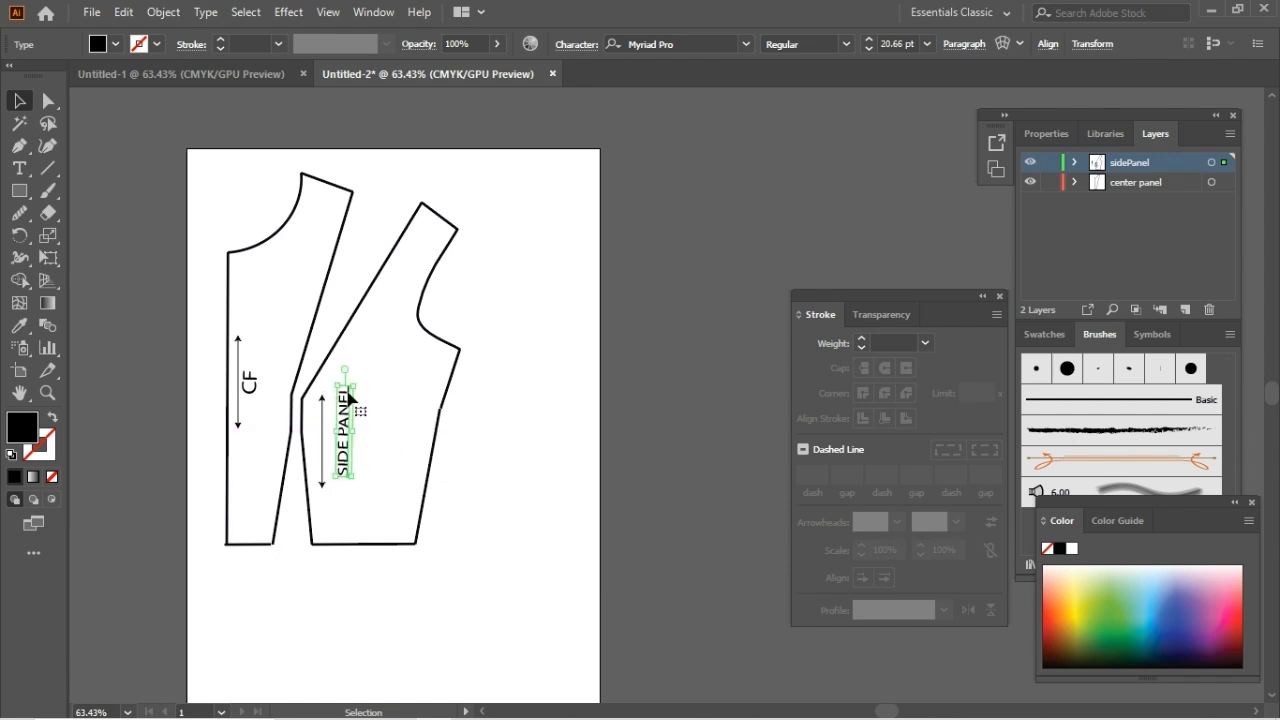
# - Add FRONT as a separate first line above SIDE PANEL in the side panel's label
pyautogui.doubleClick(349, 399)
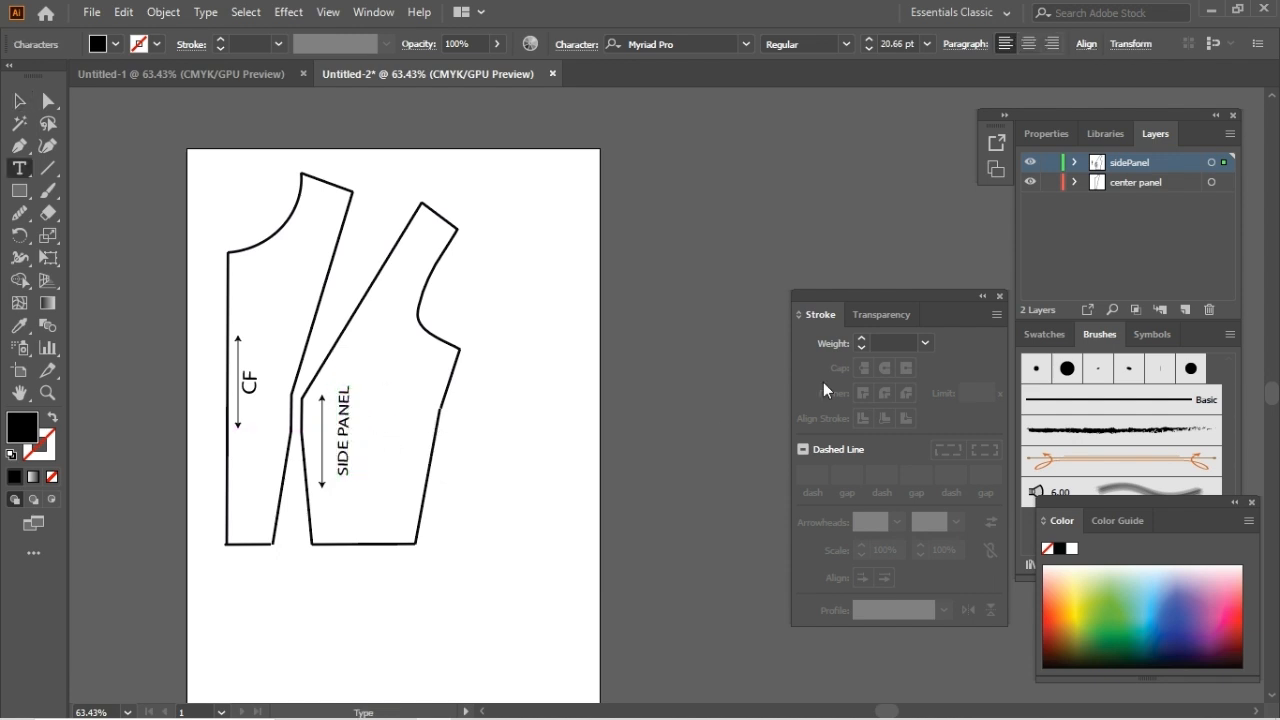
pyautogui.press('Return')
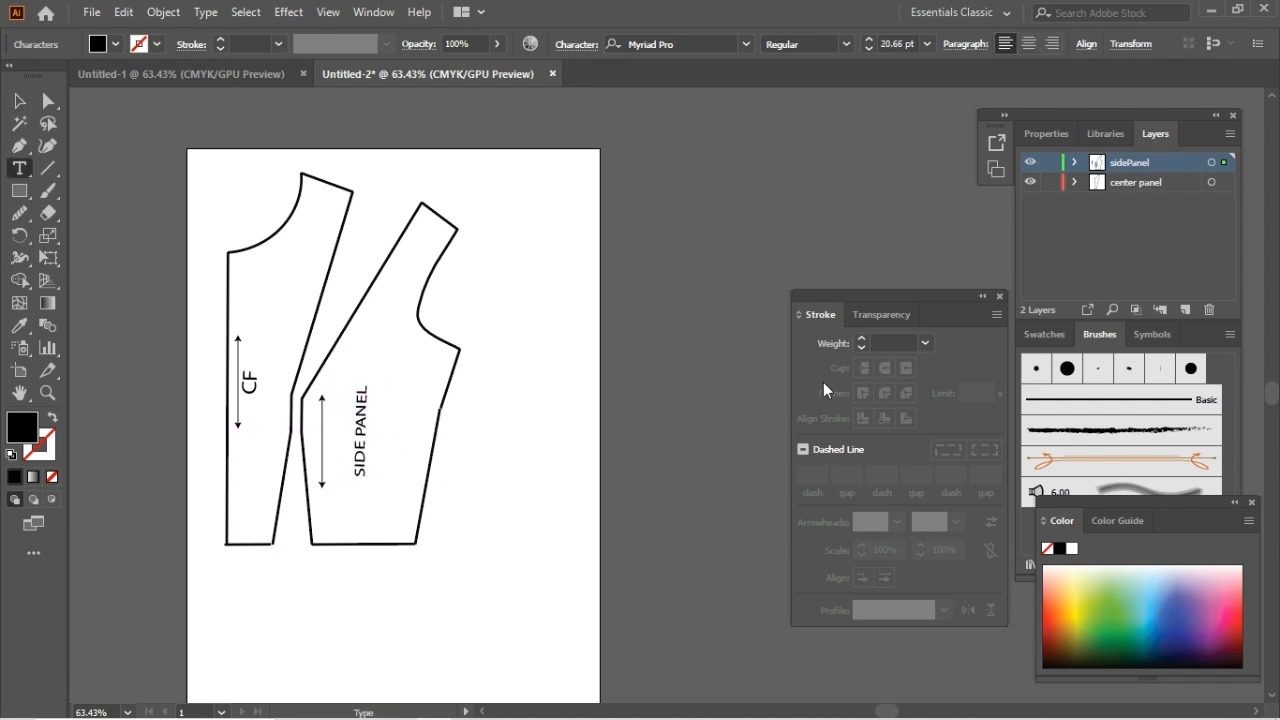
pyautogui.write('FRONT')
pyautogui.click(18, 100)
# - Duplicate the side panel's label into the center panel, change it to FRONT CENTER PANEL, and shift it slightly down
pyautogui.moveTo(361, 468); pyautogui.dragTo(285, 355)
pyautogui.write('tCEN')
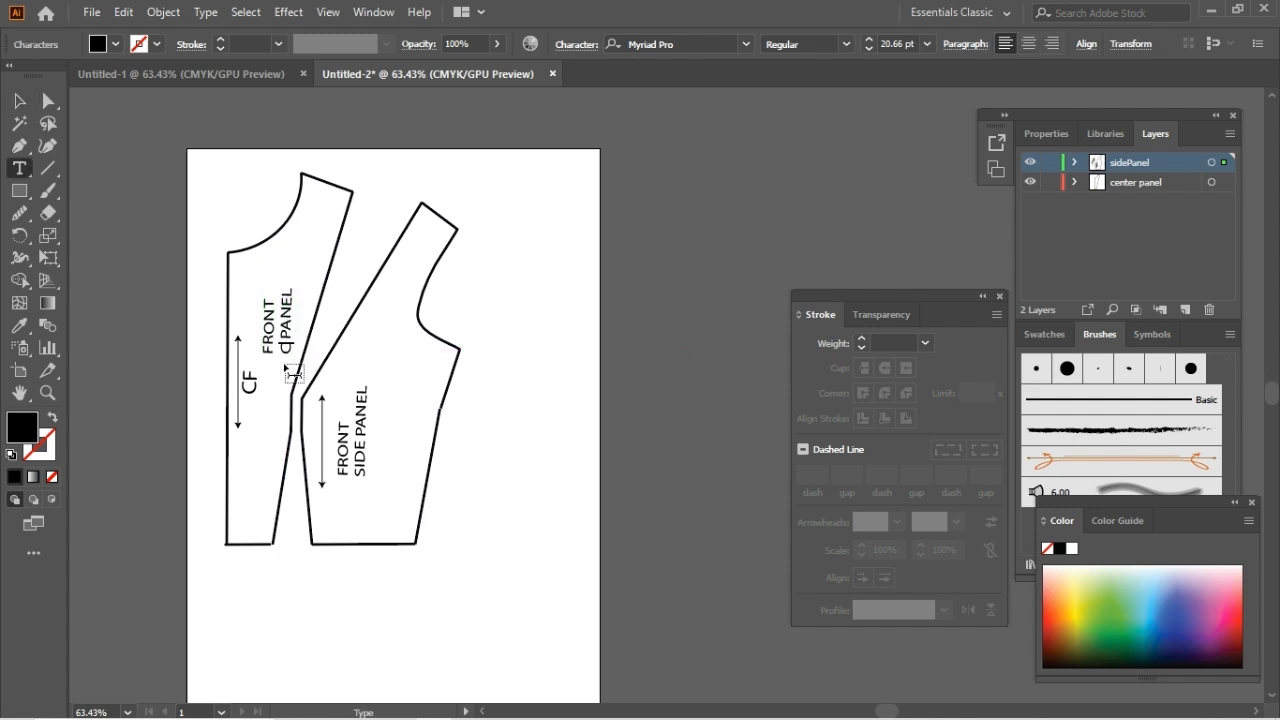
pyautogui.write('TER')
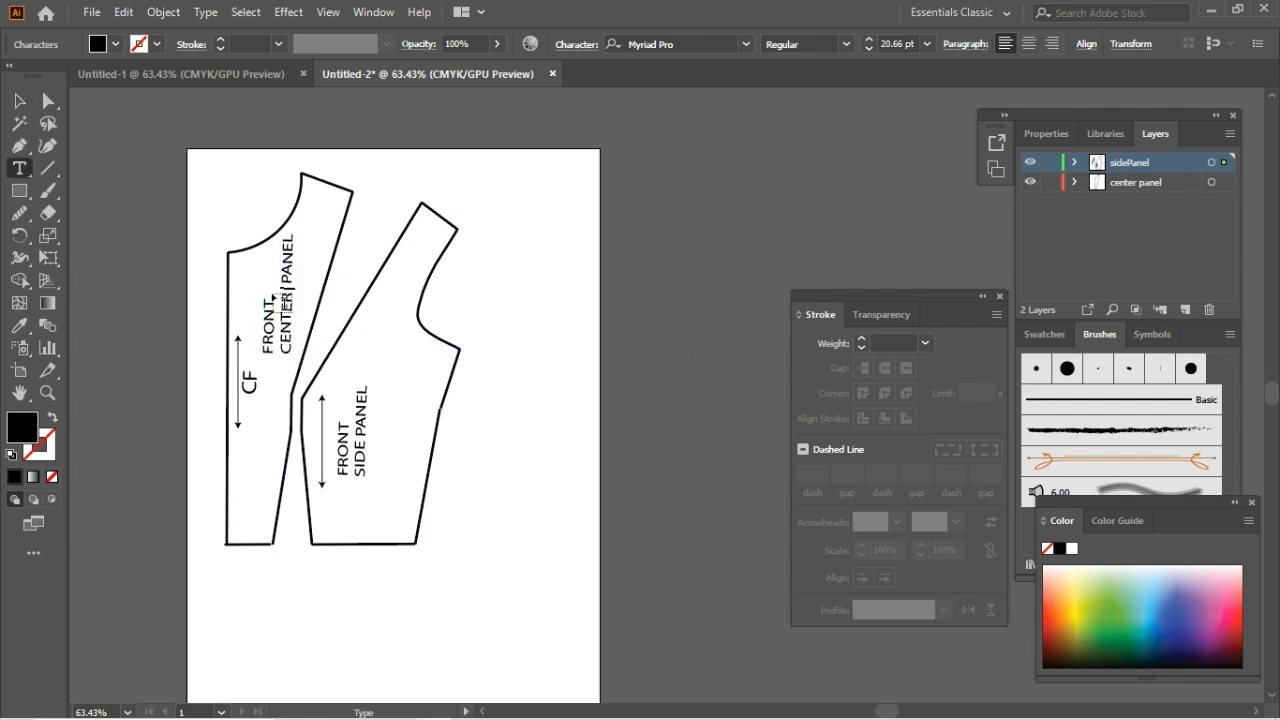
pyautogui.click(19, 101)
pyautogui.click(272, 352)
pyautogui.moveTo(272, 352); pyautogui.dragTo(273, 365)
pyautogui.click(331, 375)
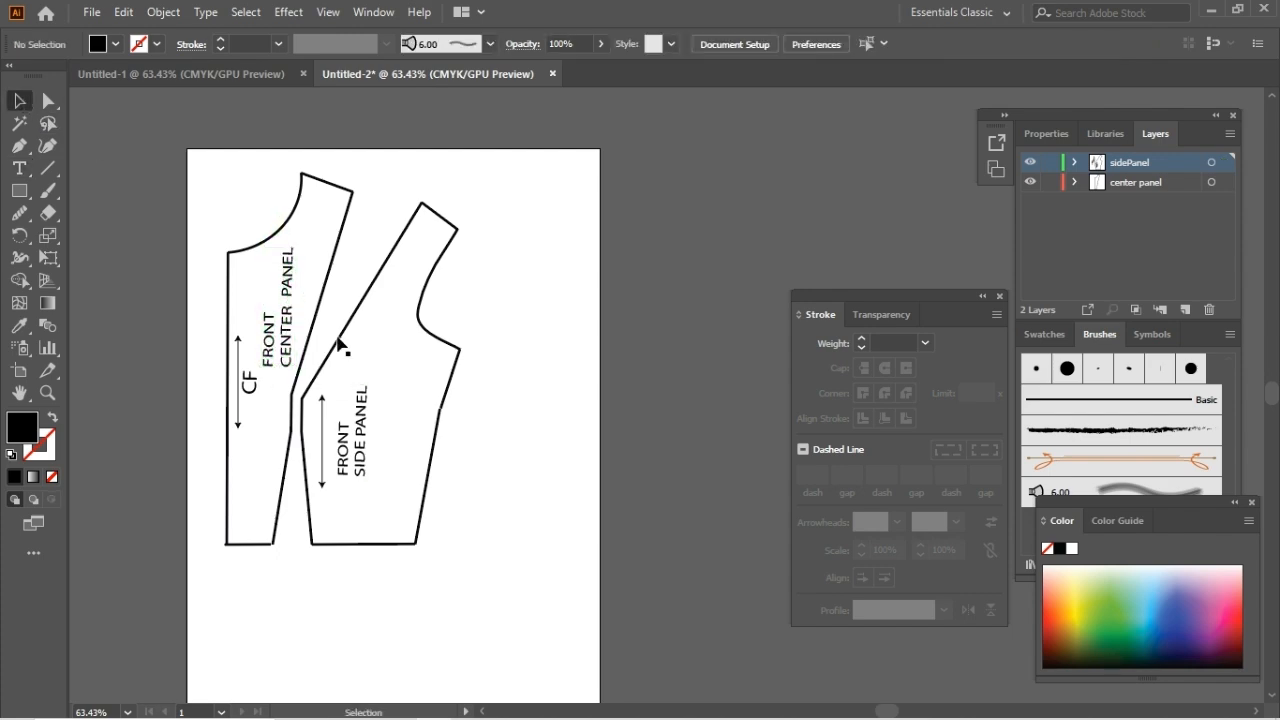